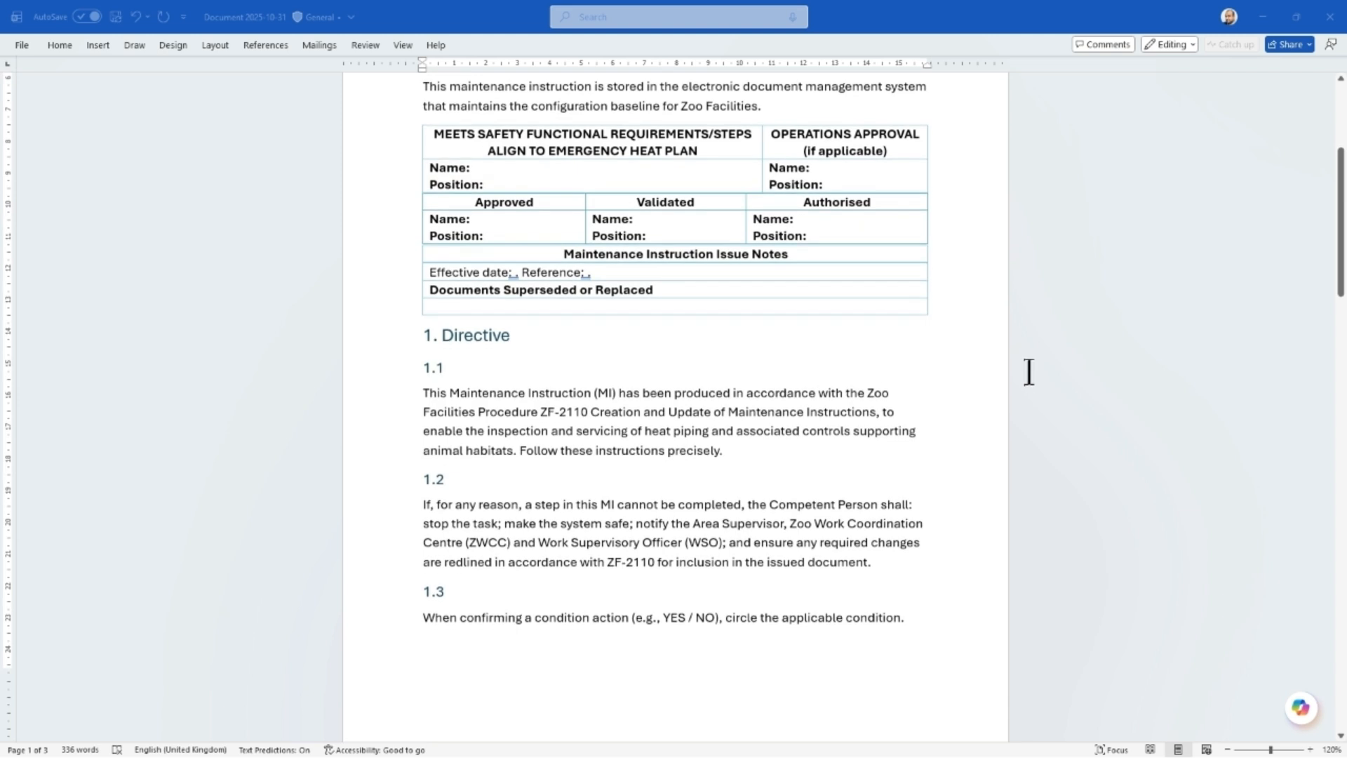
# Look through the blank maintenance instruction template from the Directive section to section 3.10, returning to the document's start.
pyautogui.scroll(-5, 1029, 372)
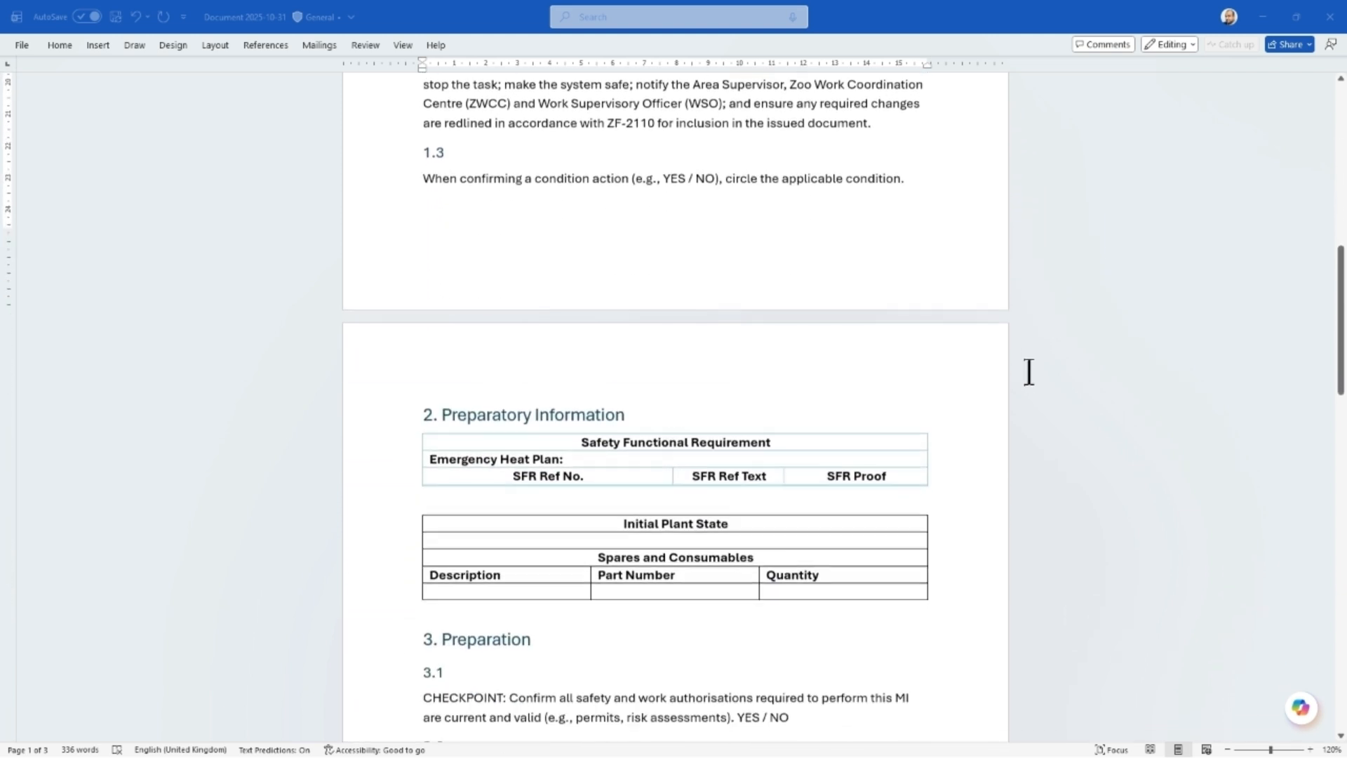
pyautogui.scroll(-6, 1029, 370)
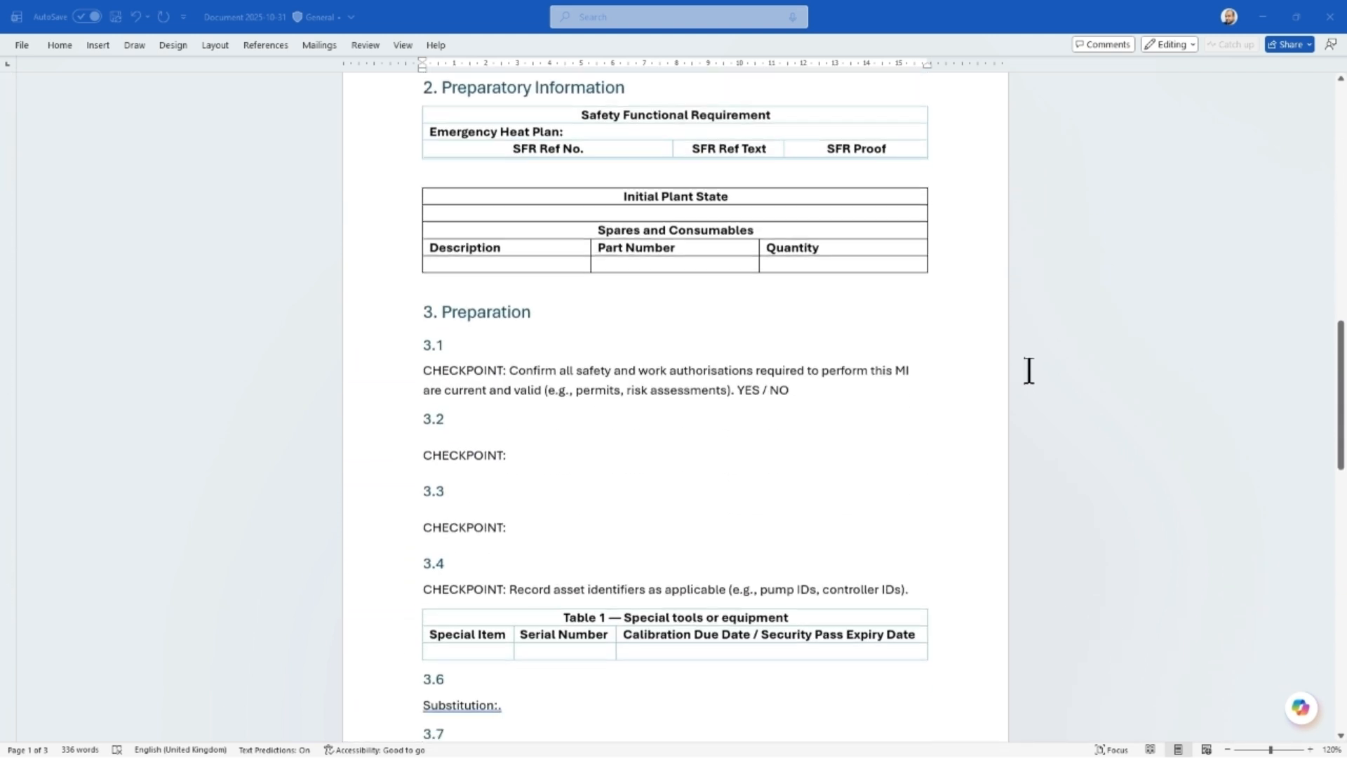
pyautogui.scroll(-5, 1029, 370)
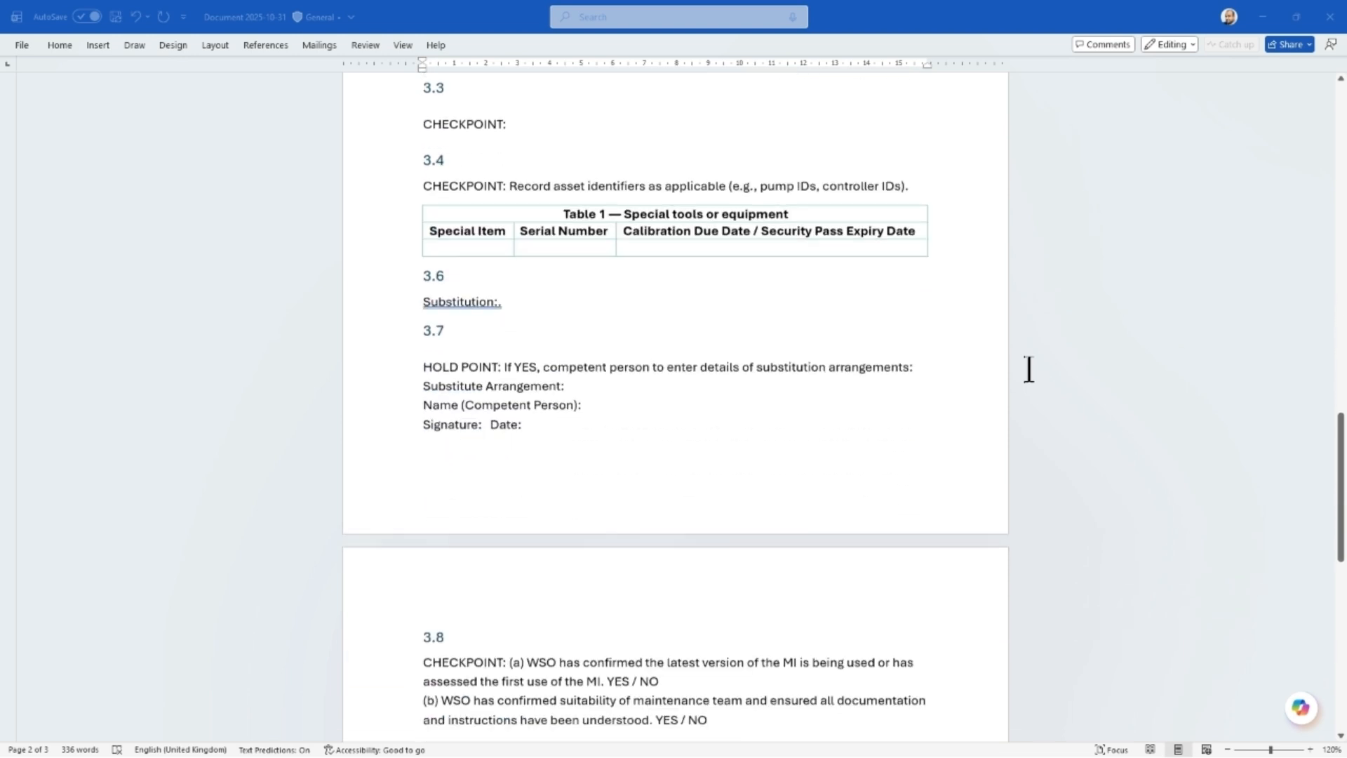
pyautogui.scroll(-5, 1029, 371)
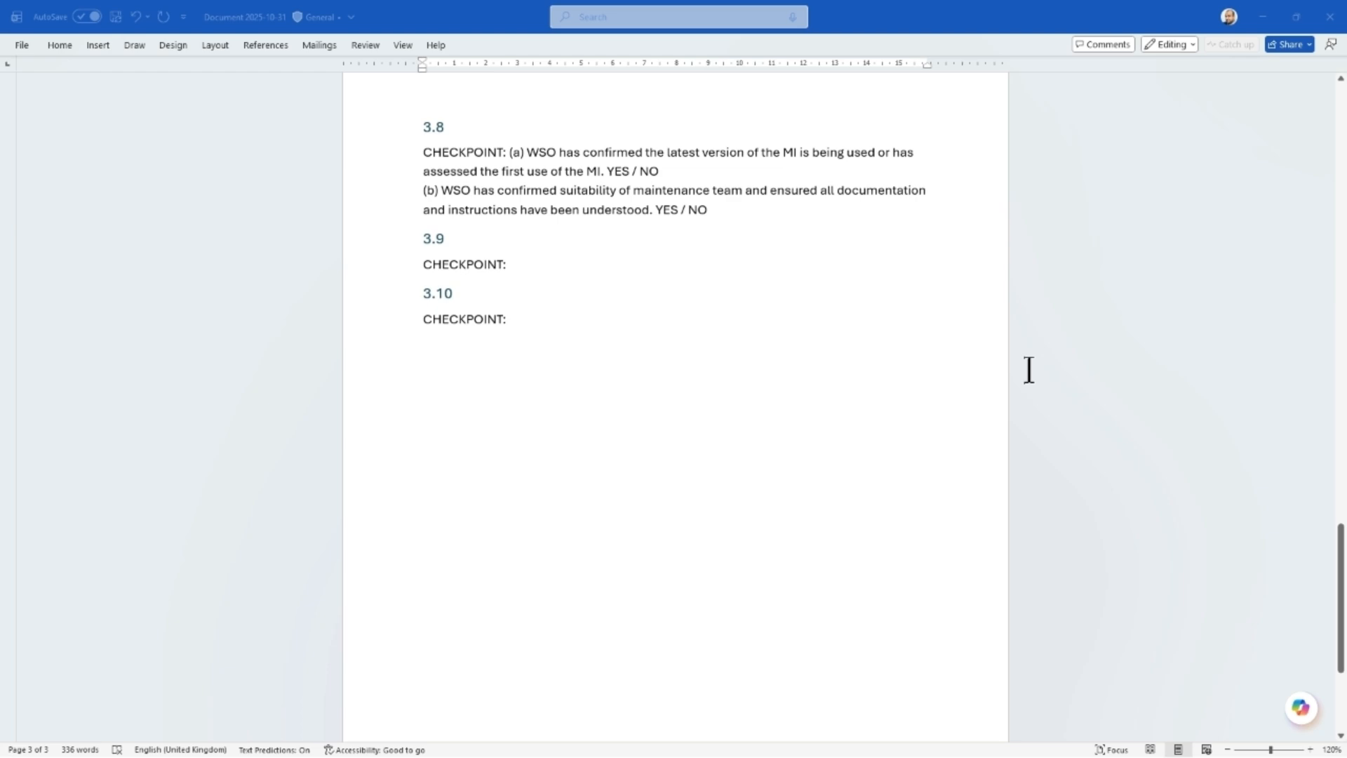
pyautogui.hotkey('ctrl', 'Home')
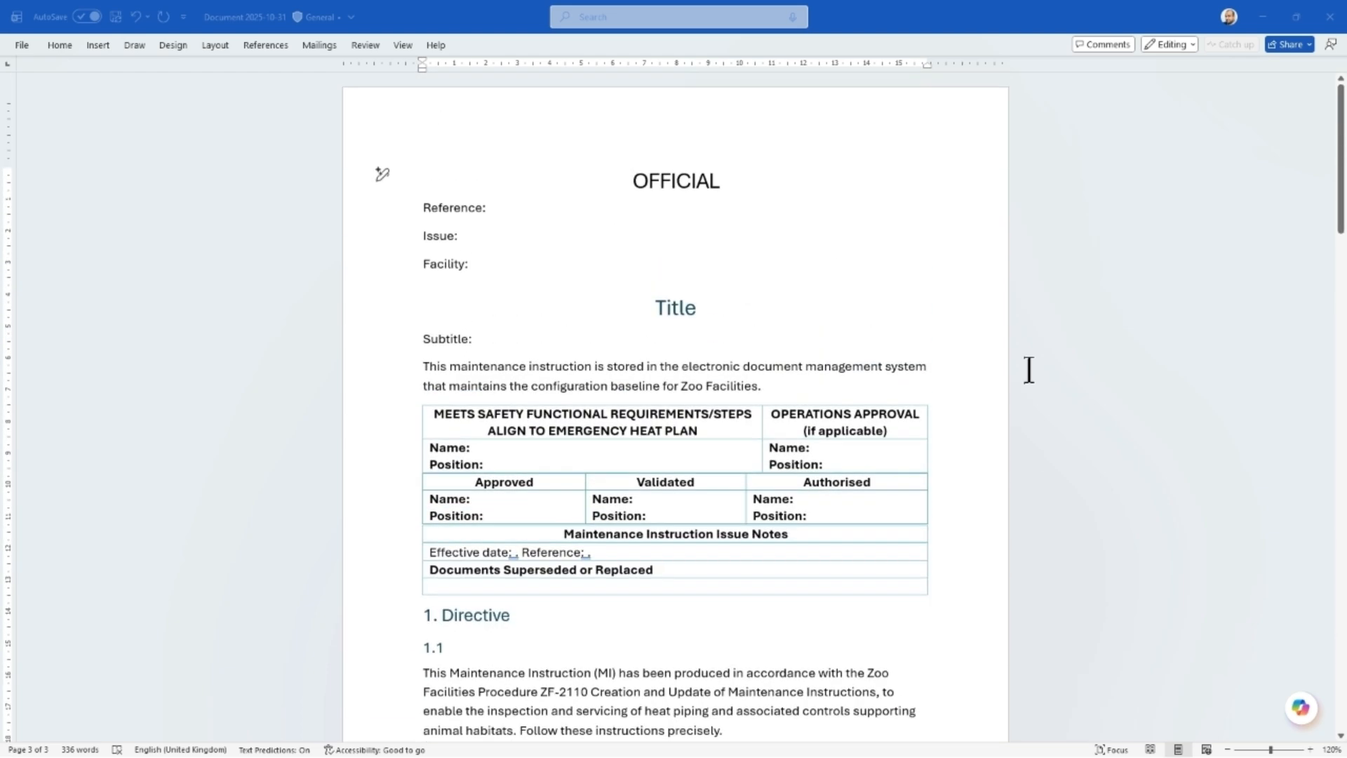
# Open Copilot in a widened pane and send "Proceed" to the Zoo MI Doc Review agent.
pyautogui.click(1299, 709)
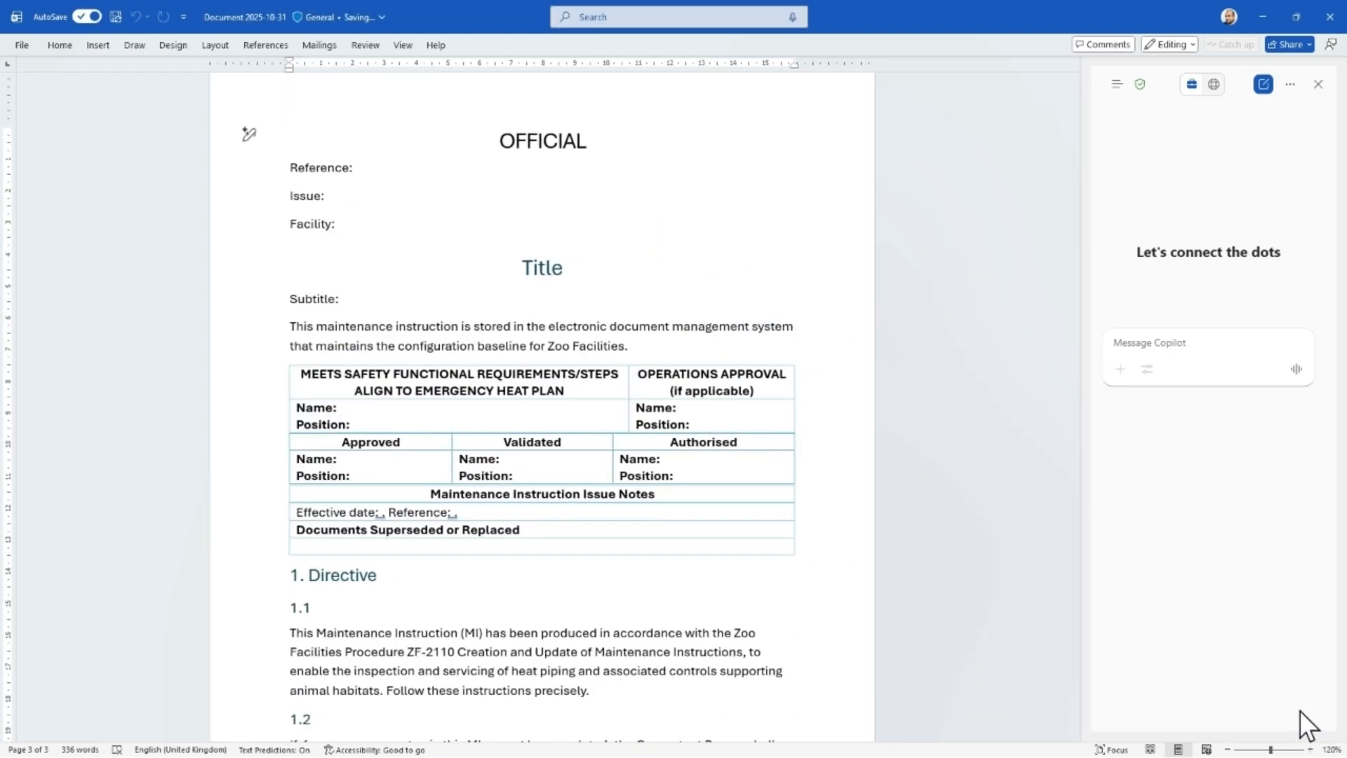
pyautogui.moveTo(1080, 466); pyautogui.dragTo(815, 452)
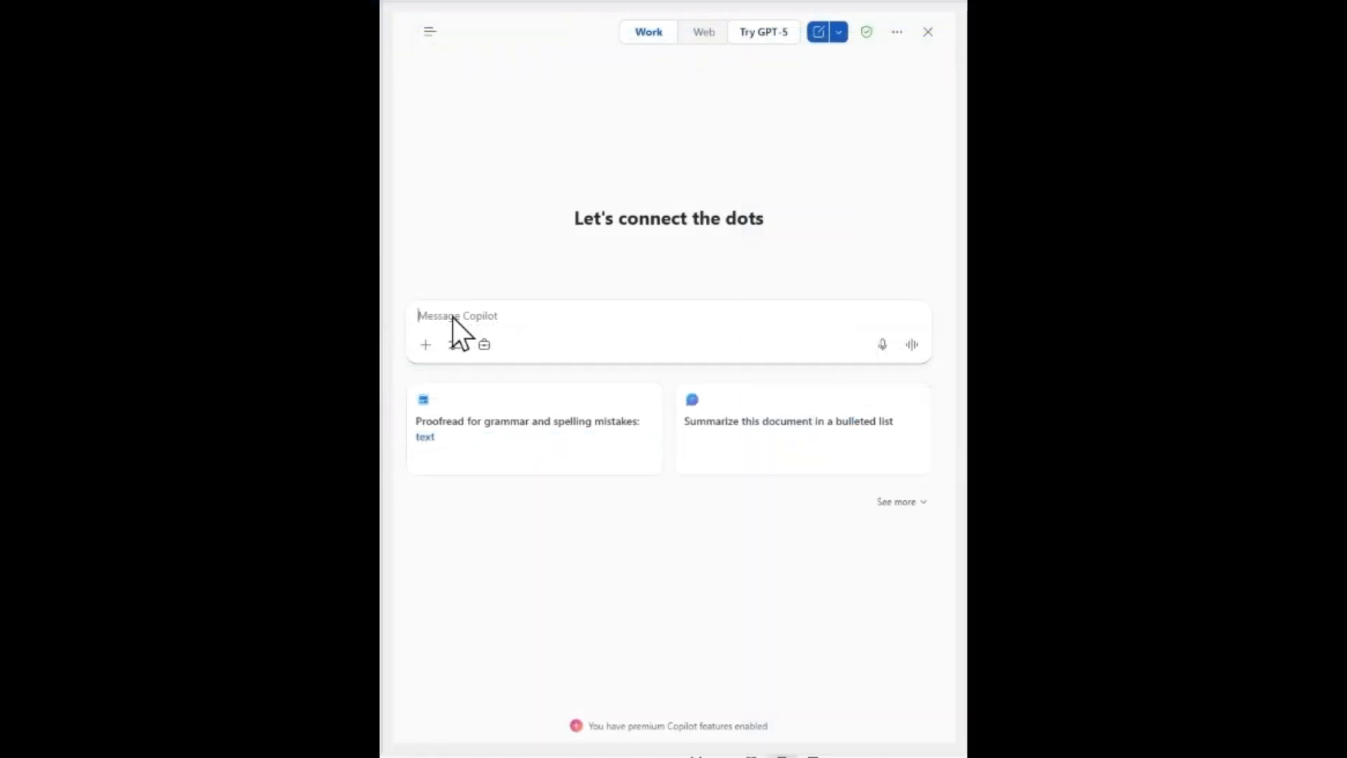
pyautogui.write('@zoo')
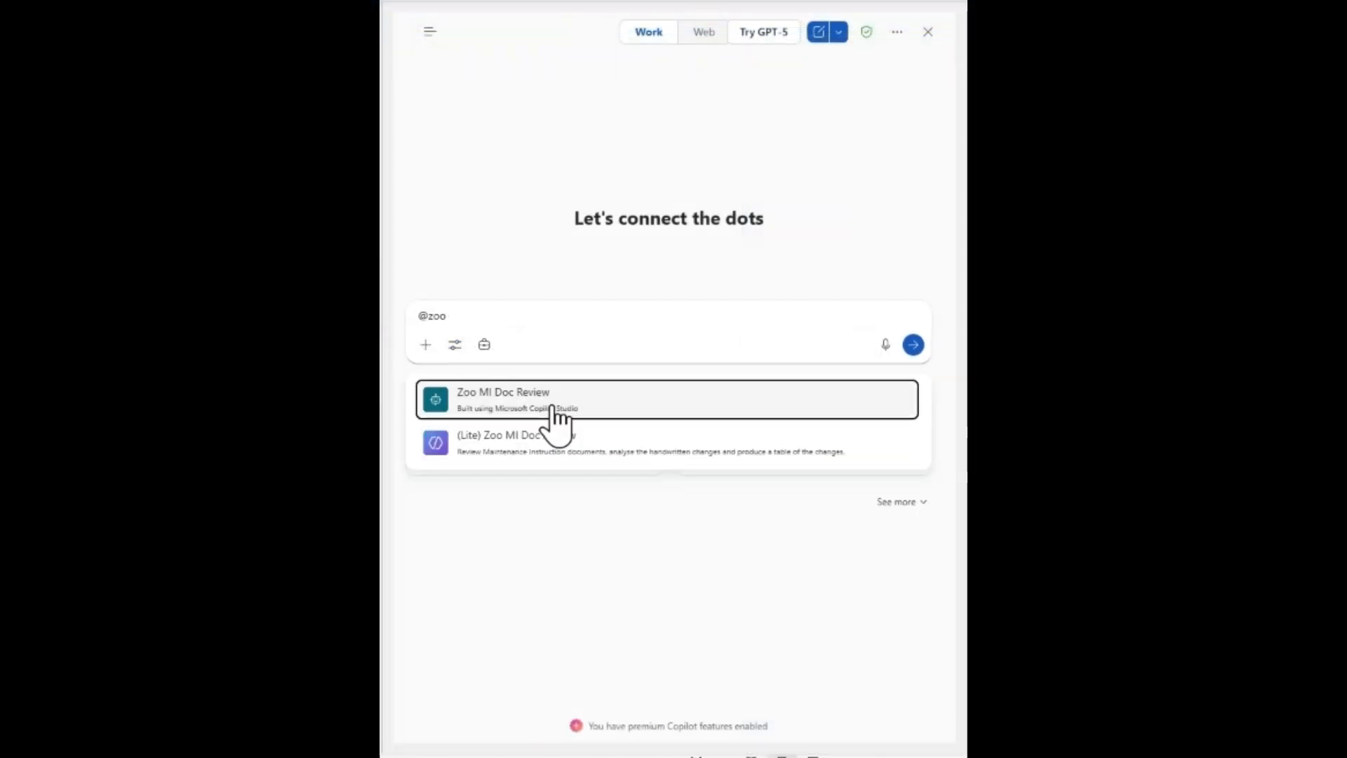
pyautogui.click(552, 411)
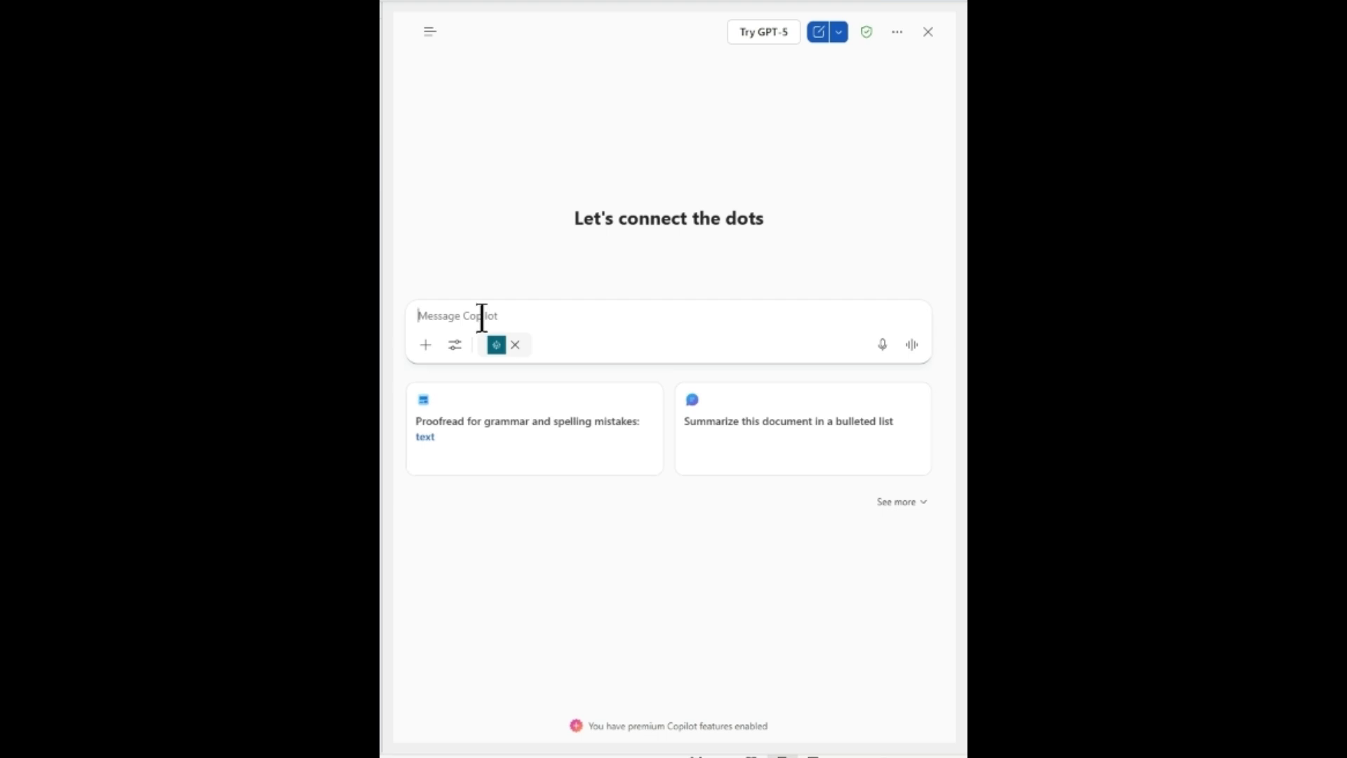
pyautogui.write('Proceed')
pyautogui.press('Return')
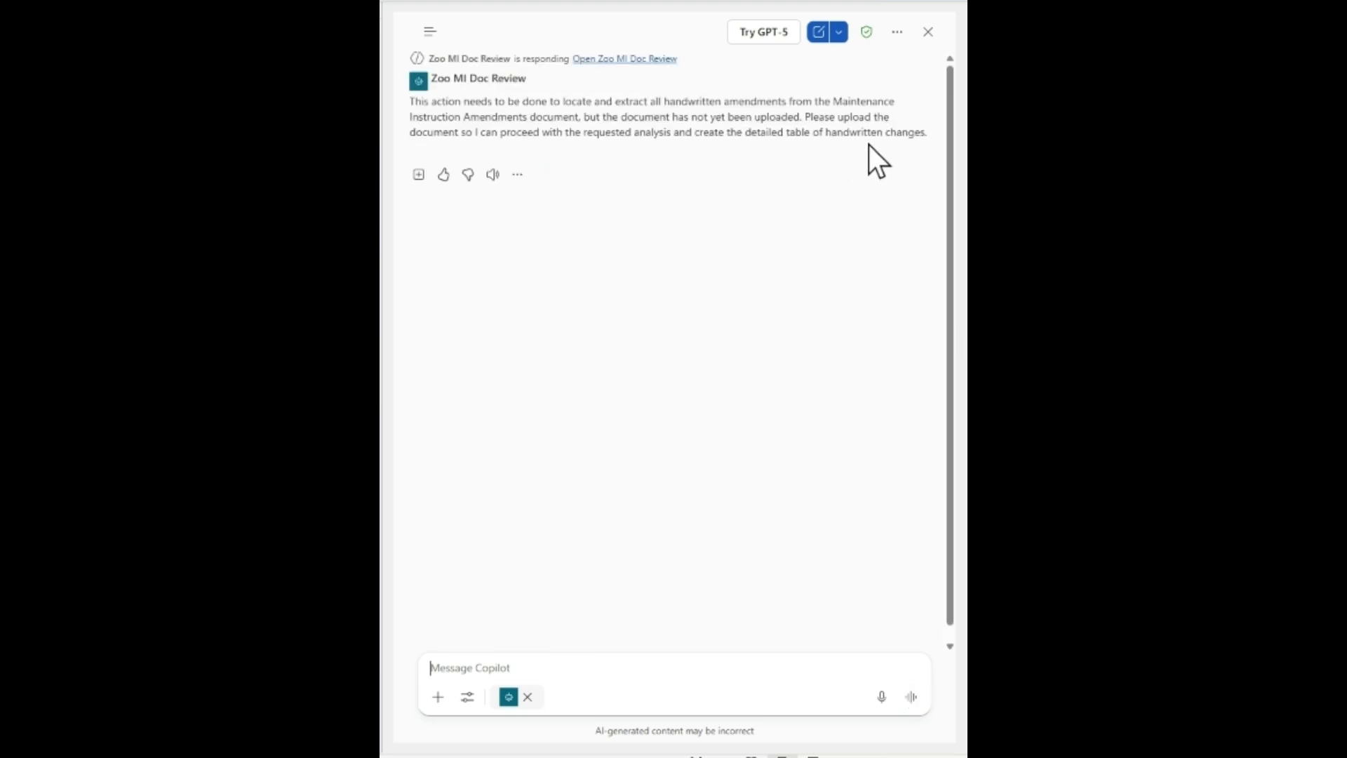
# Submit ZOO-OPS-HEAT-0001 Amendments.pdf to the agent and read through the extracted handwritten amendments table and summary.
pyautogui.click(460, 674)
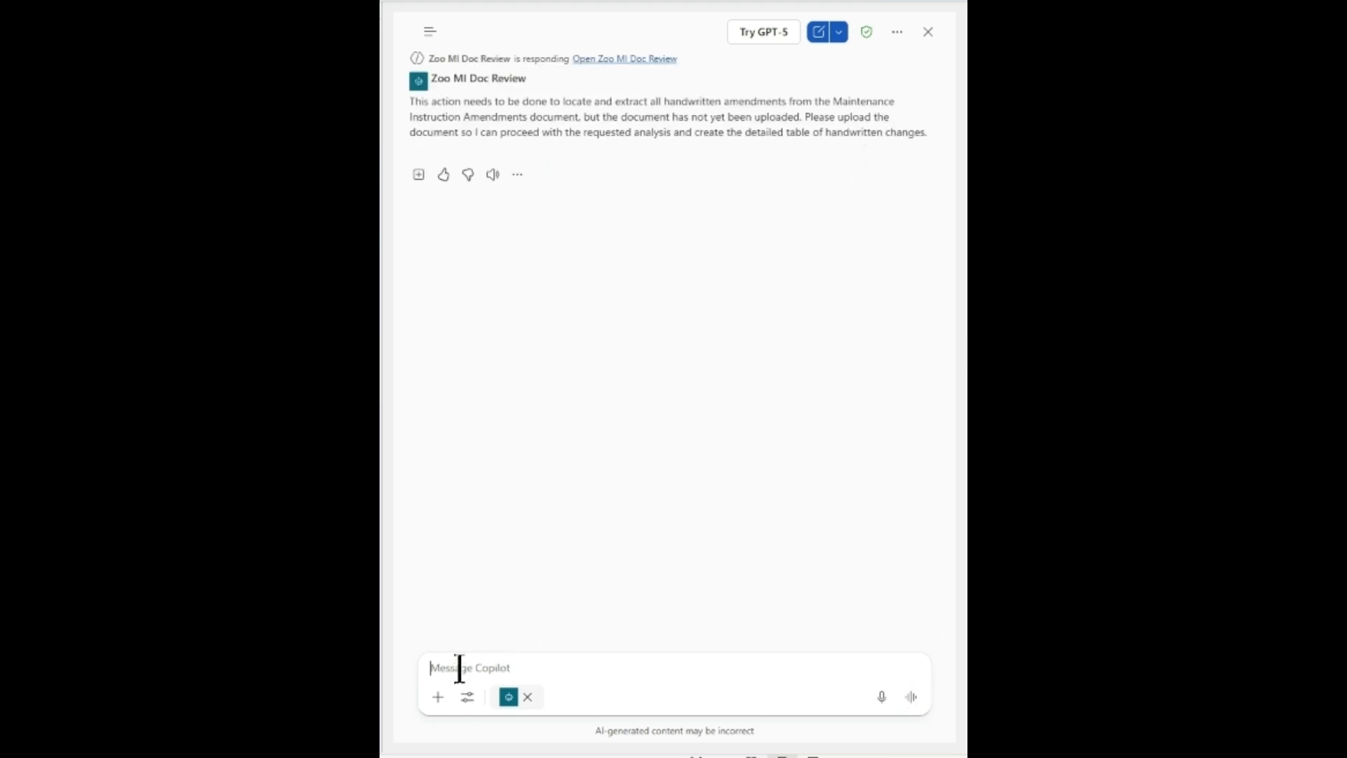
pyautogui.write('/zoo')
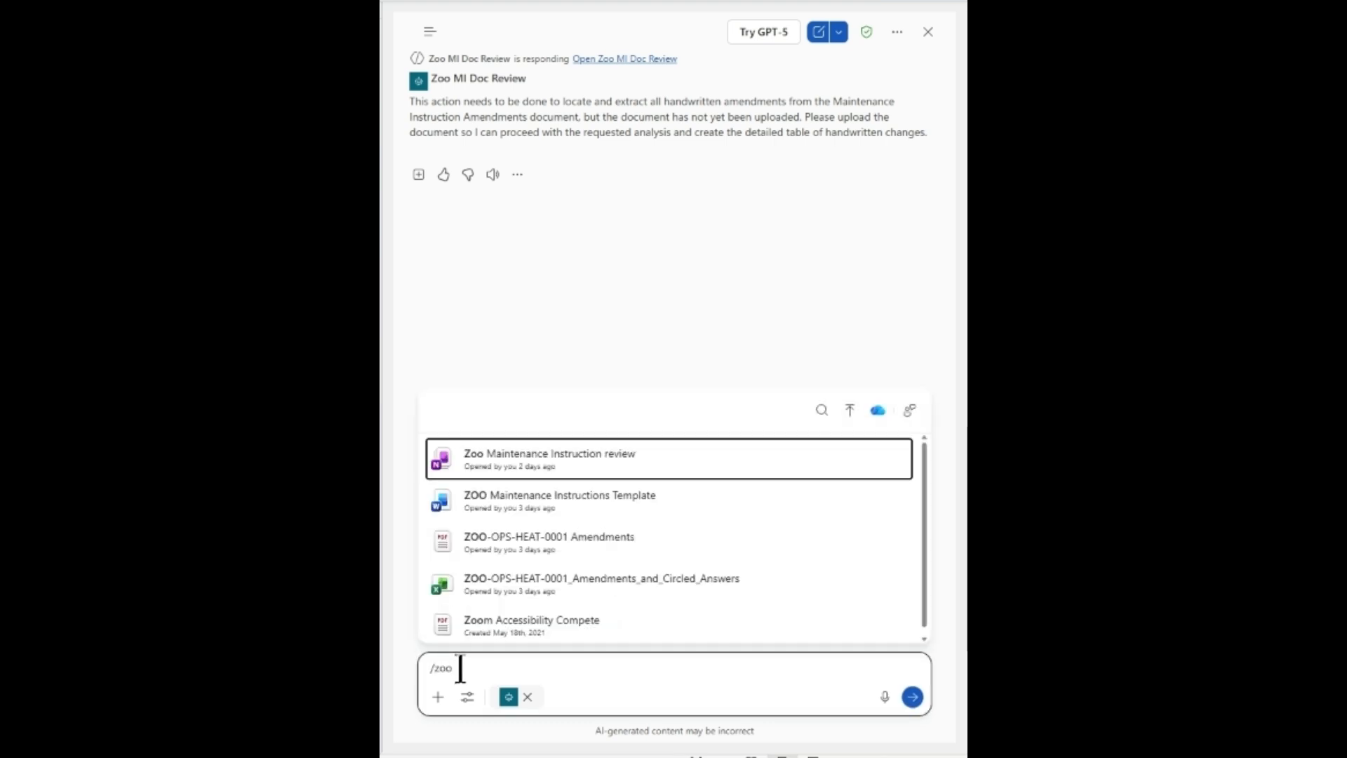
pyautogui.click(568, 532)
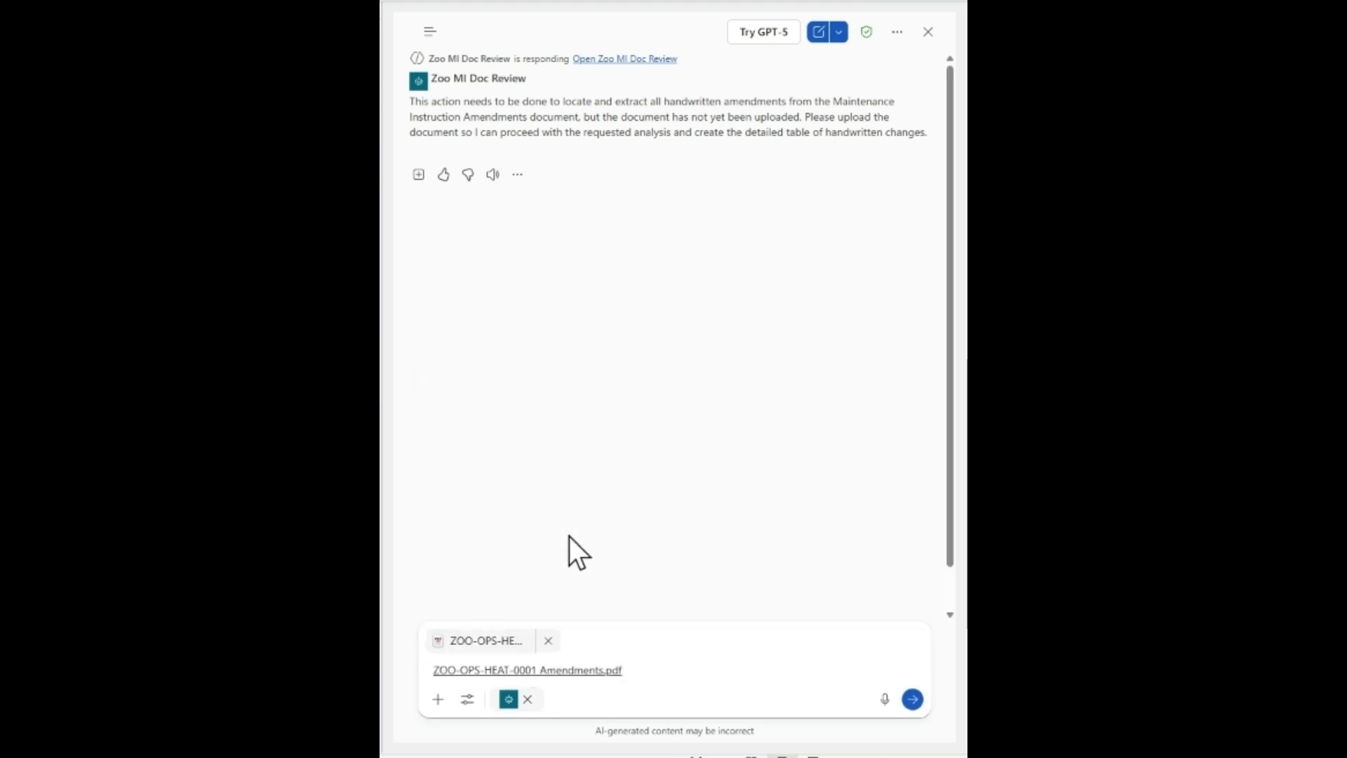
pyautogui.click(913, 699)
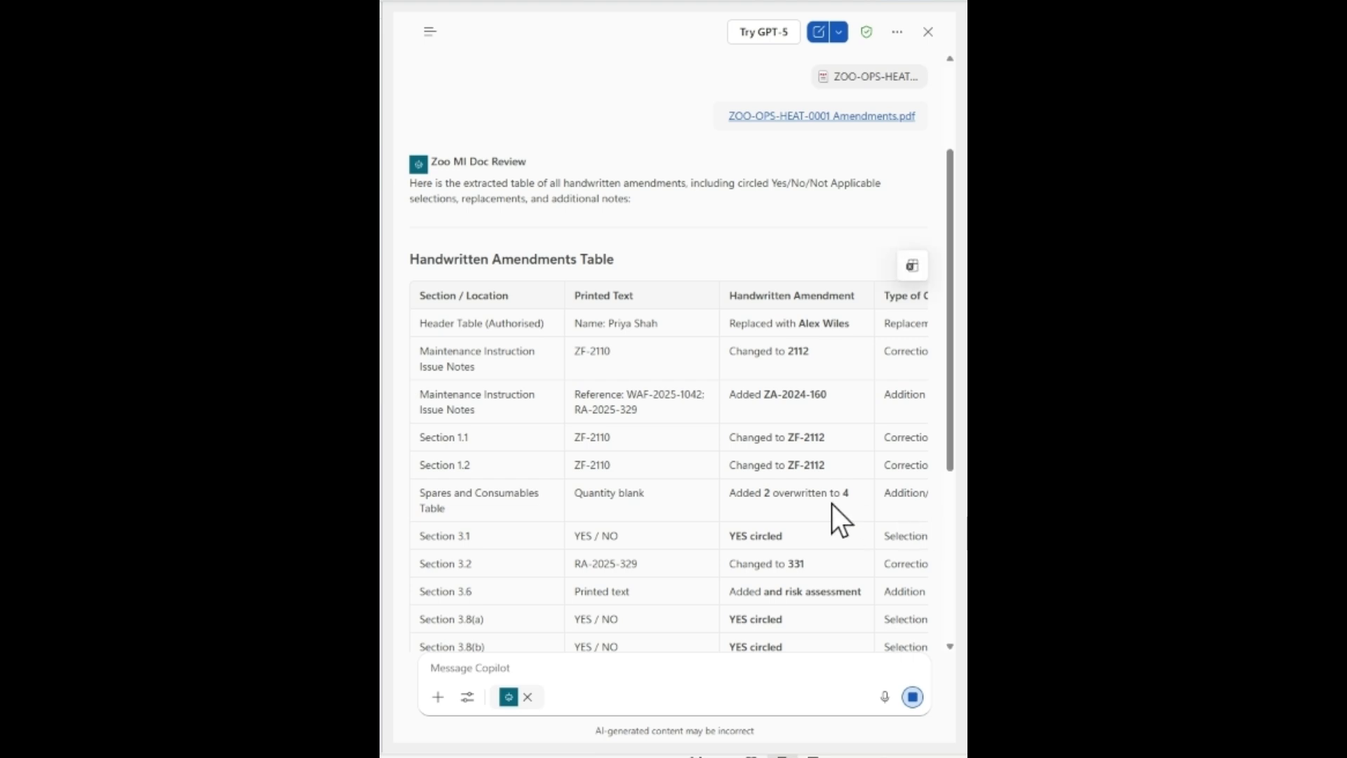
pyautogui.scroll(-2, 832, 503)
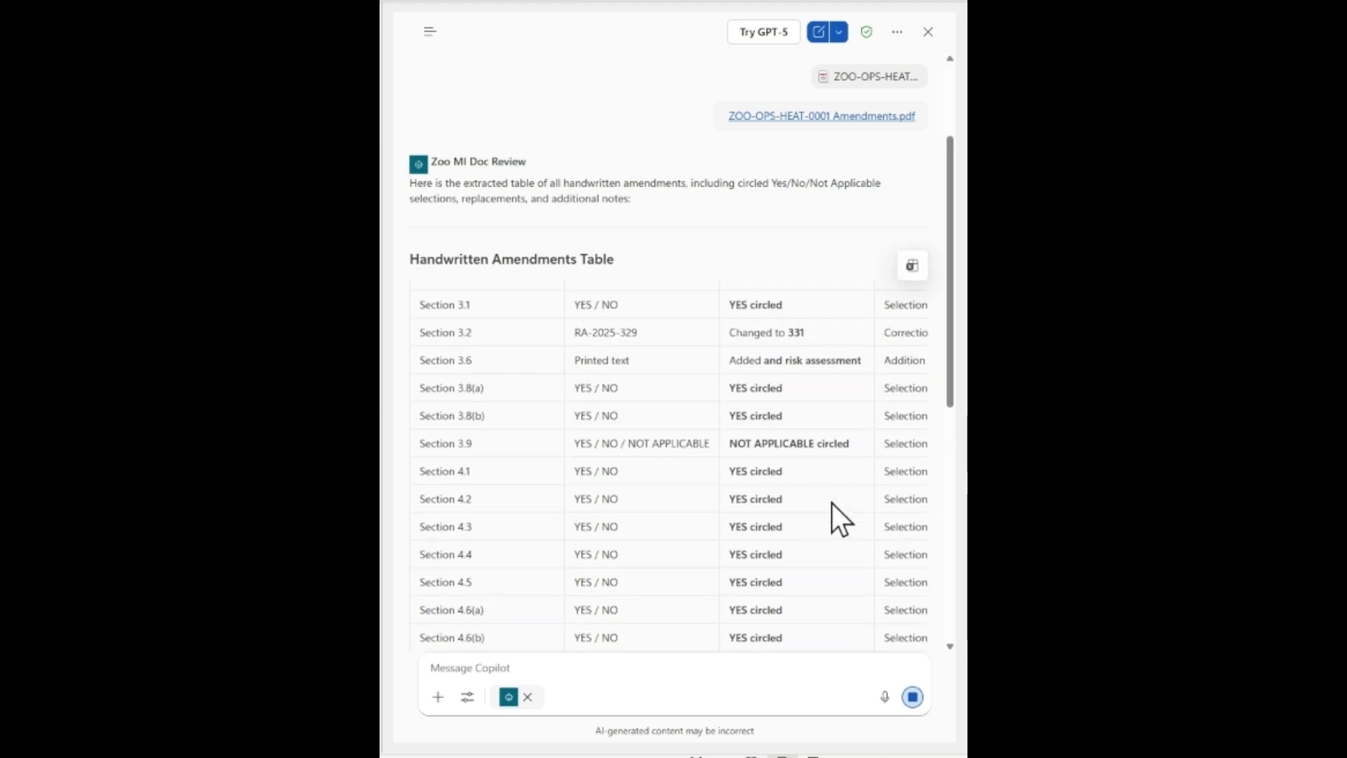
pyautogui.scroll(-10, 832, 503)
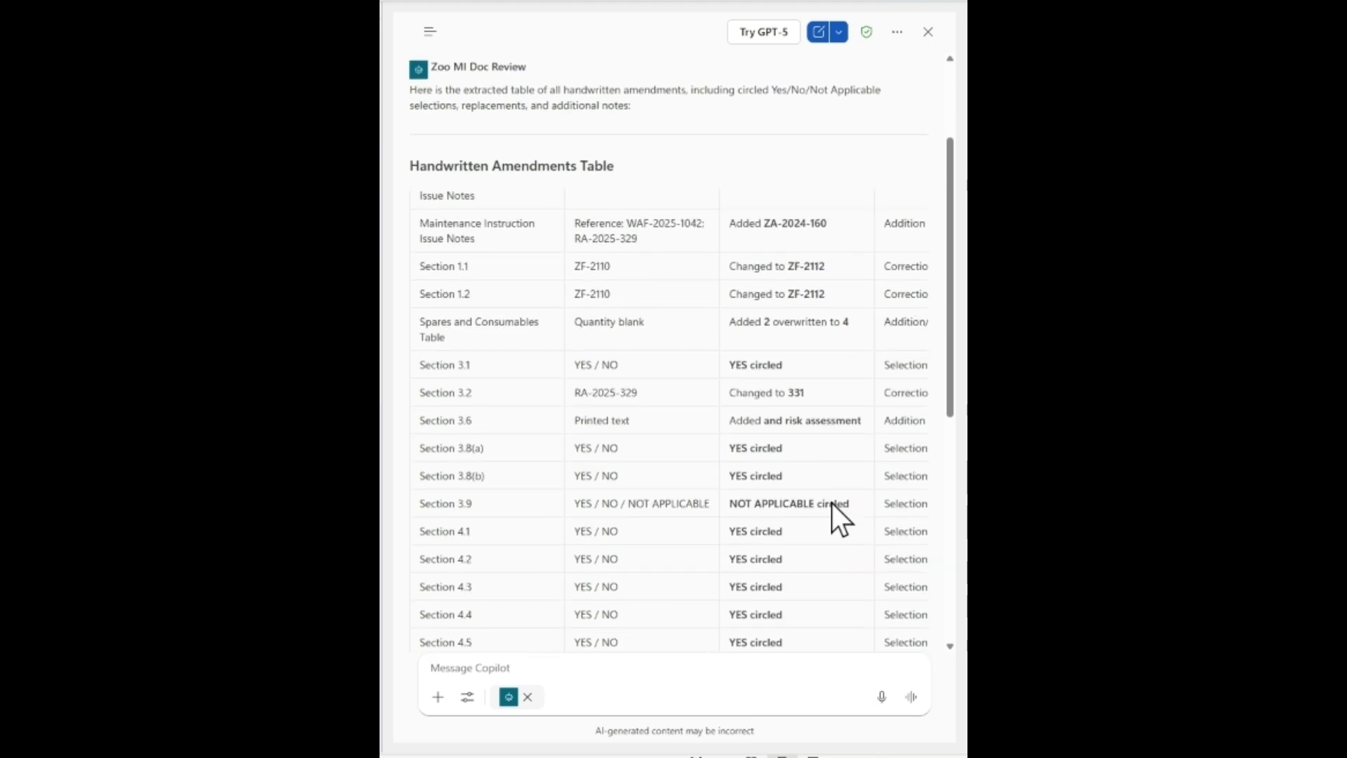
pyautogui.scroll(-10, 832, 504)
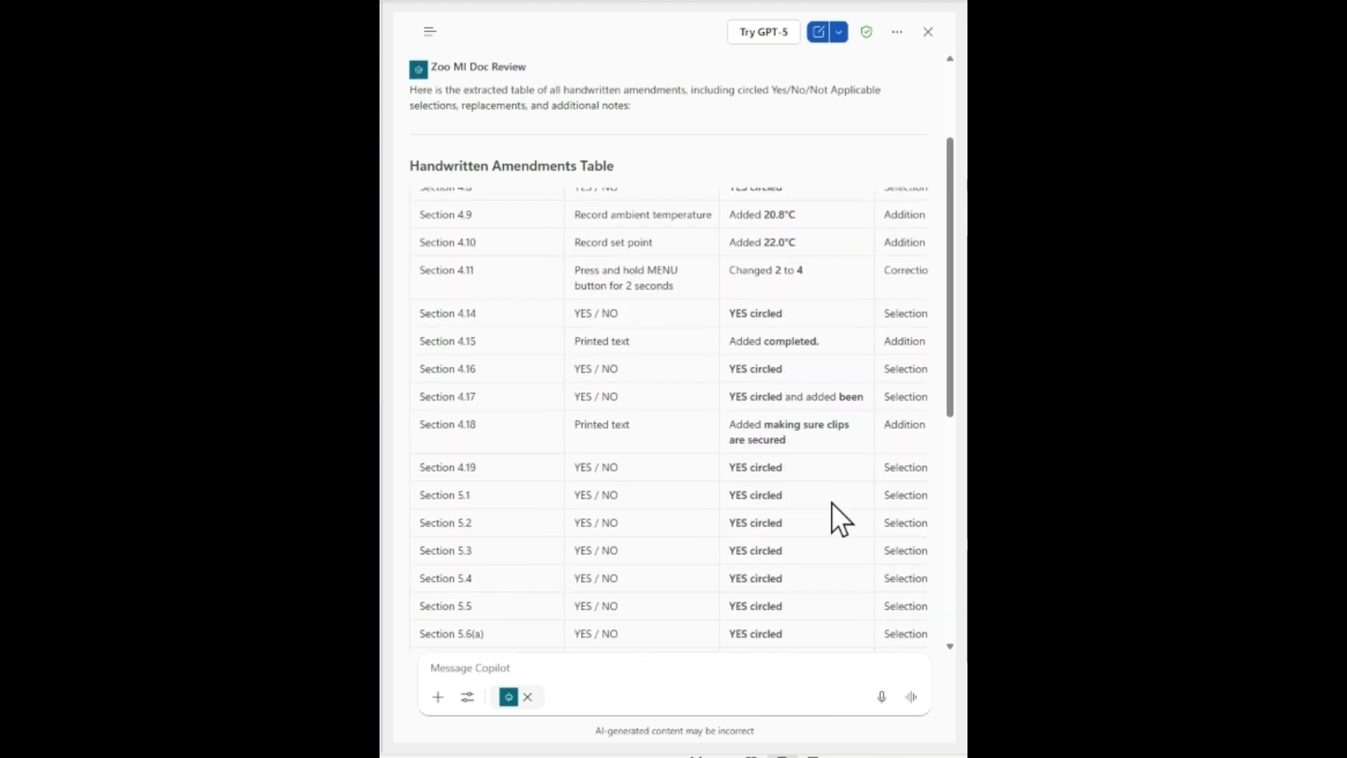
pyautogui.scroll(-1, 831, 503)
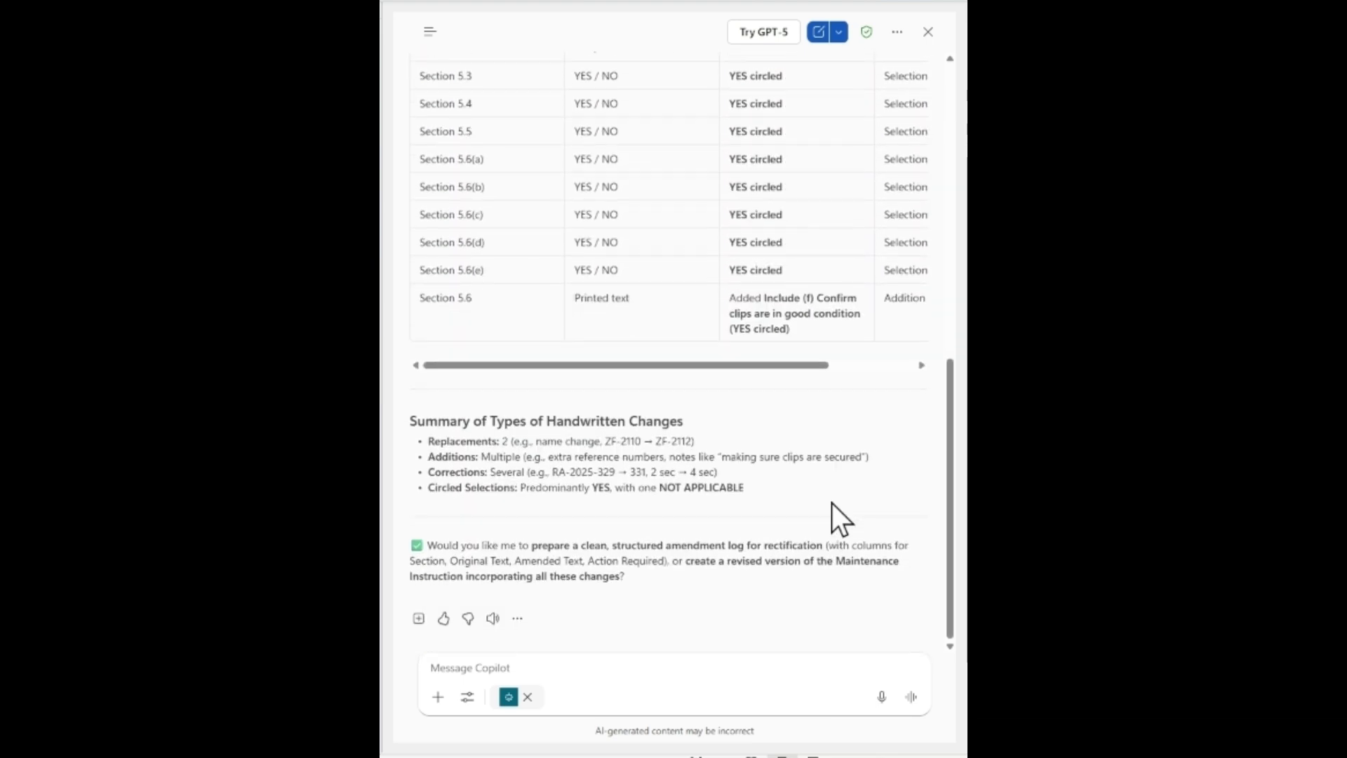
# Set Copilot to edit the Word document and paste the prompt for filling the template from the source file, highlighting table amendments in yellow.
pyautogui.click(468, 697)
pyautogui.click(561, 531)
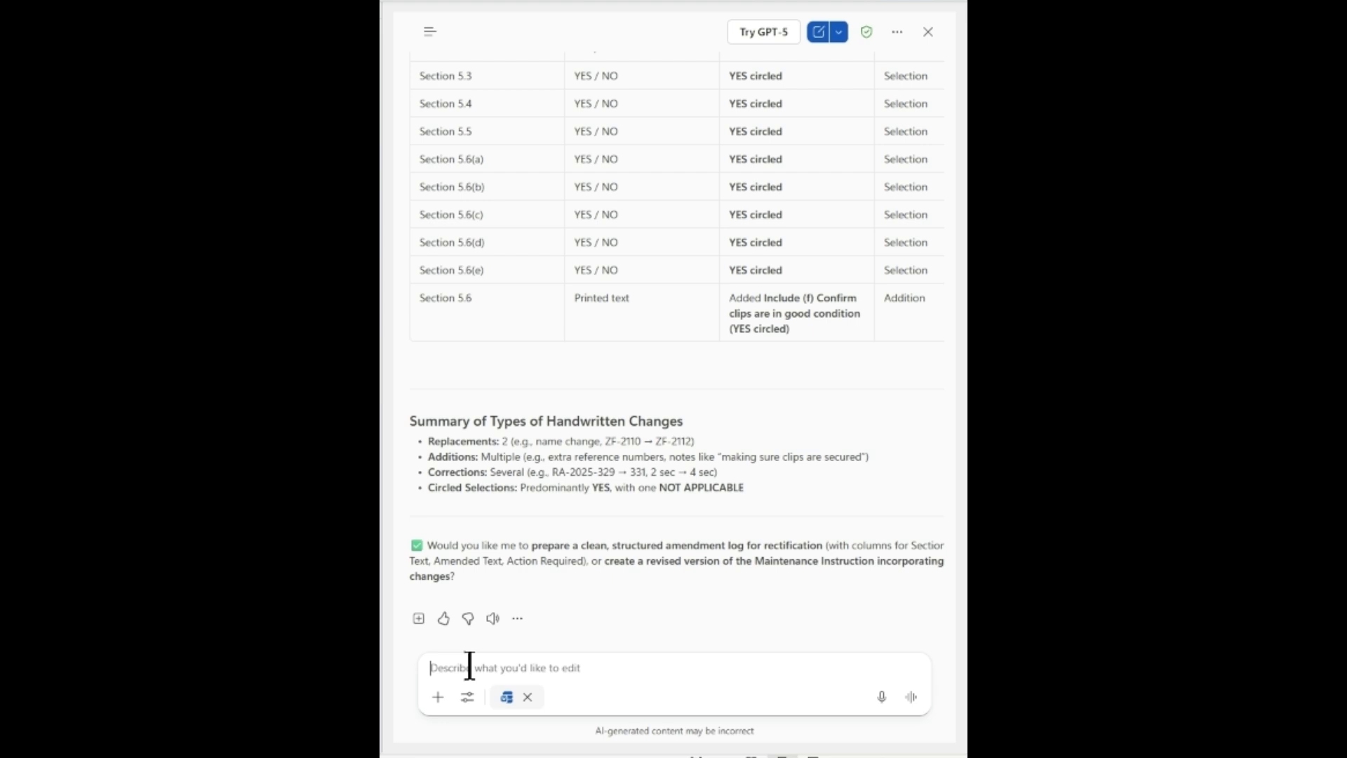
pyautogui.write('Amend this template document to include all the text in the uploaded Source Maintenance Instruction Amendment file and overwrite all the amendments from the amendments table. Preserve all parts, sections and subsection numbers and adding the Word style adopted by the rest of the template (e.g. Heading, Heading 2 and Heading 3). Preserve all data including all data in the Source and process all amendments made in each table. Preserve formatting in the Source document. Confirm and show only the word that was circled for each of the sections that contains YES/NO/NOT APPLICABLE. Use the yellow highlighter to show each change based on the amendments table. Source:')
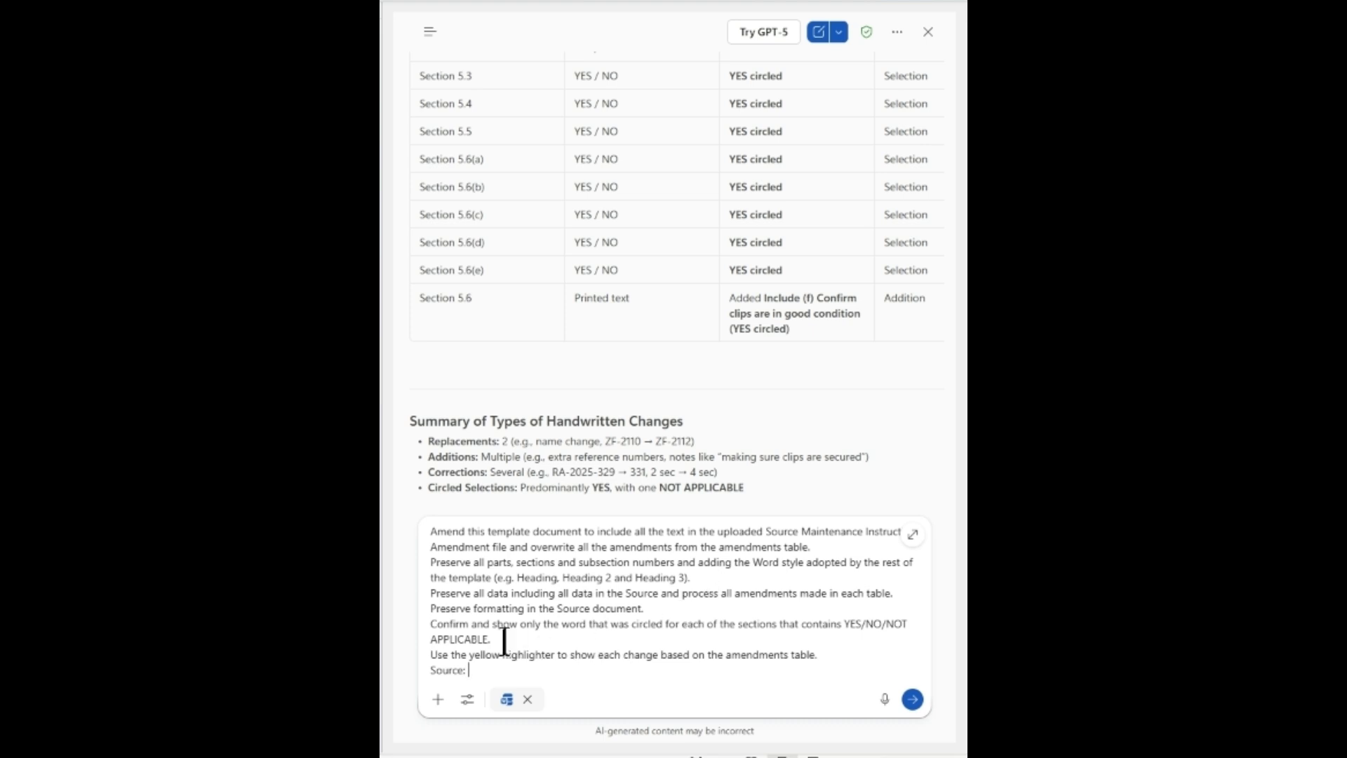
# Add ZOO-OPS-HEAT-0001 Amendments.pdf as the prompt's source and submit the request with the Copilot pane narrowed.
pyautogui.write('/zoo')
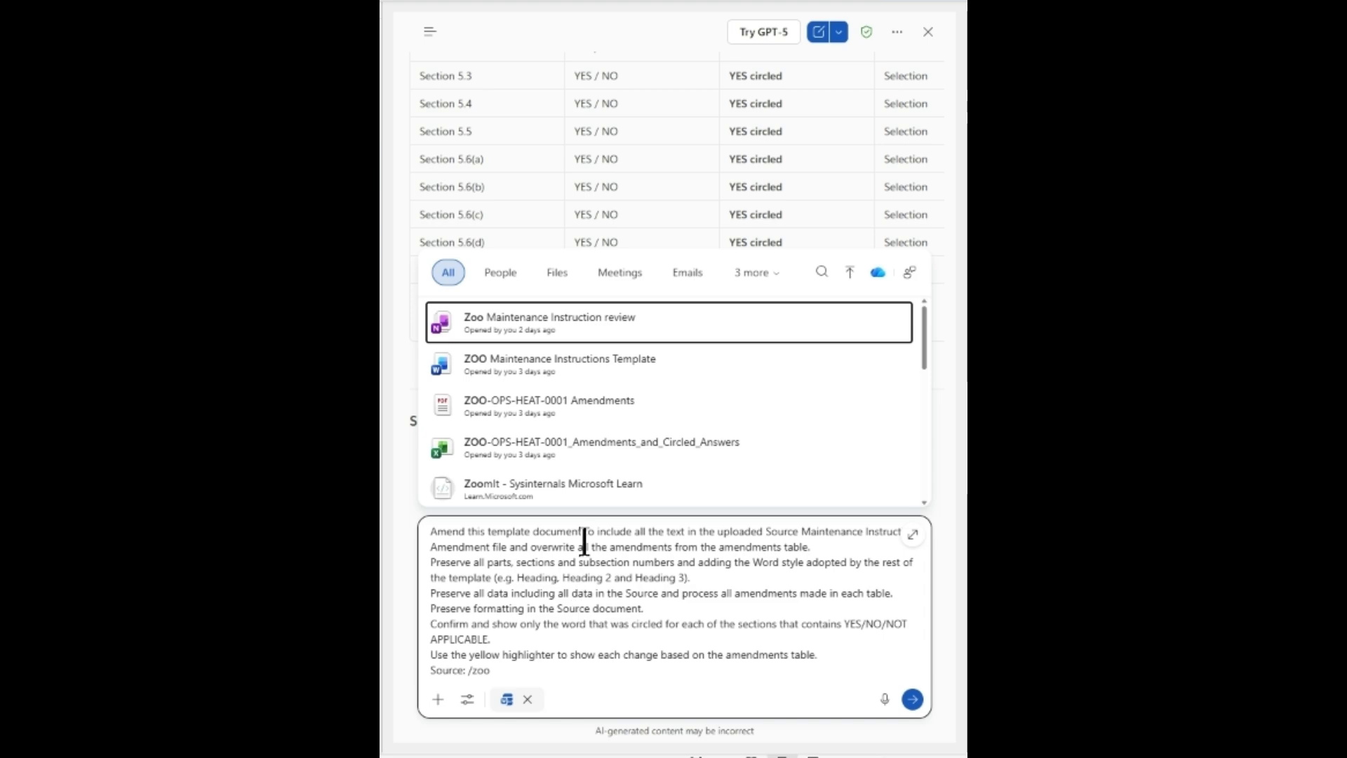
pyautogui.click(581, 402)
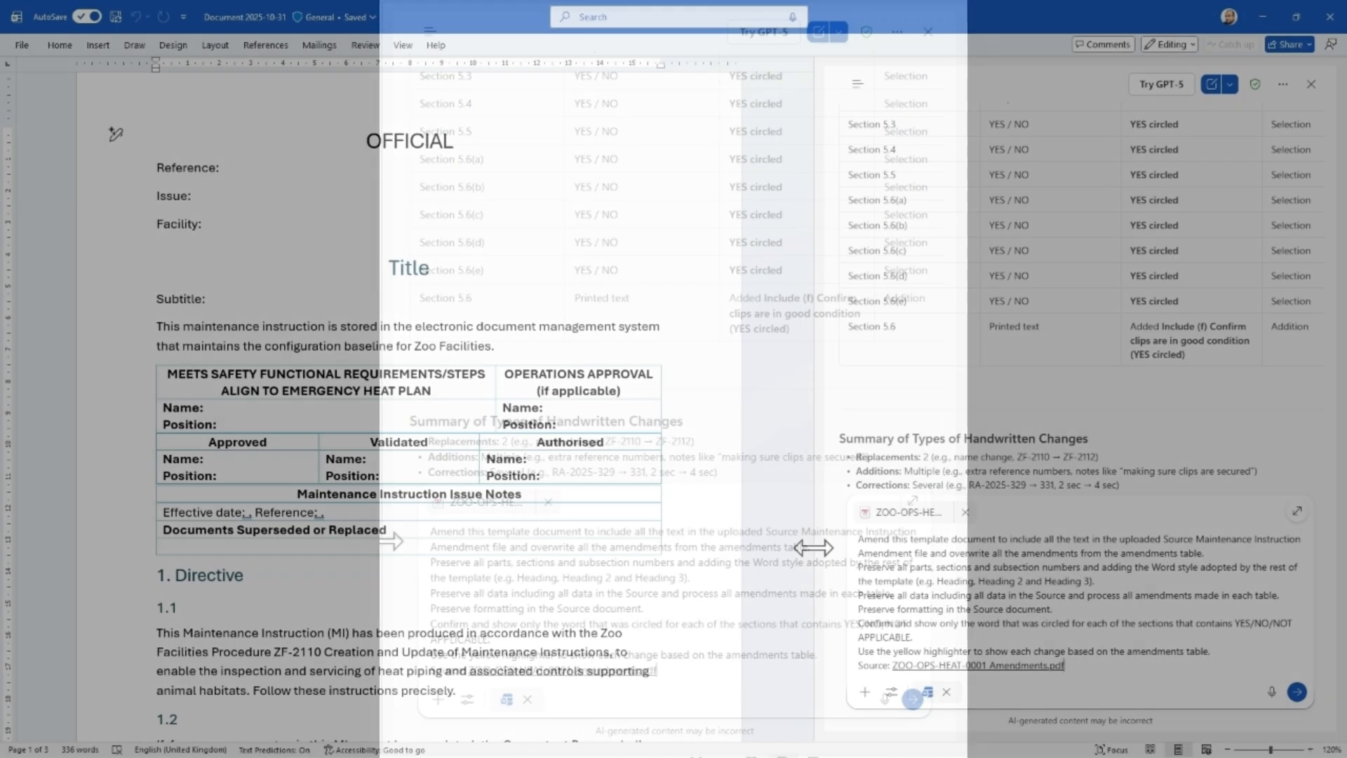
pyautogui.moveTo(814, 547); pyautogui.dragTo(1025, 545)
pyautogui.click(1297, 693)
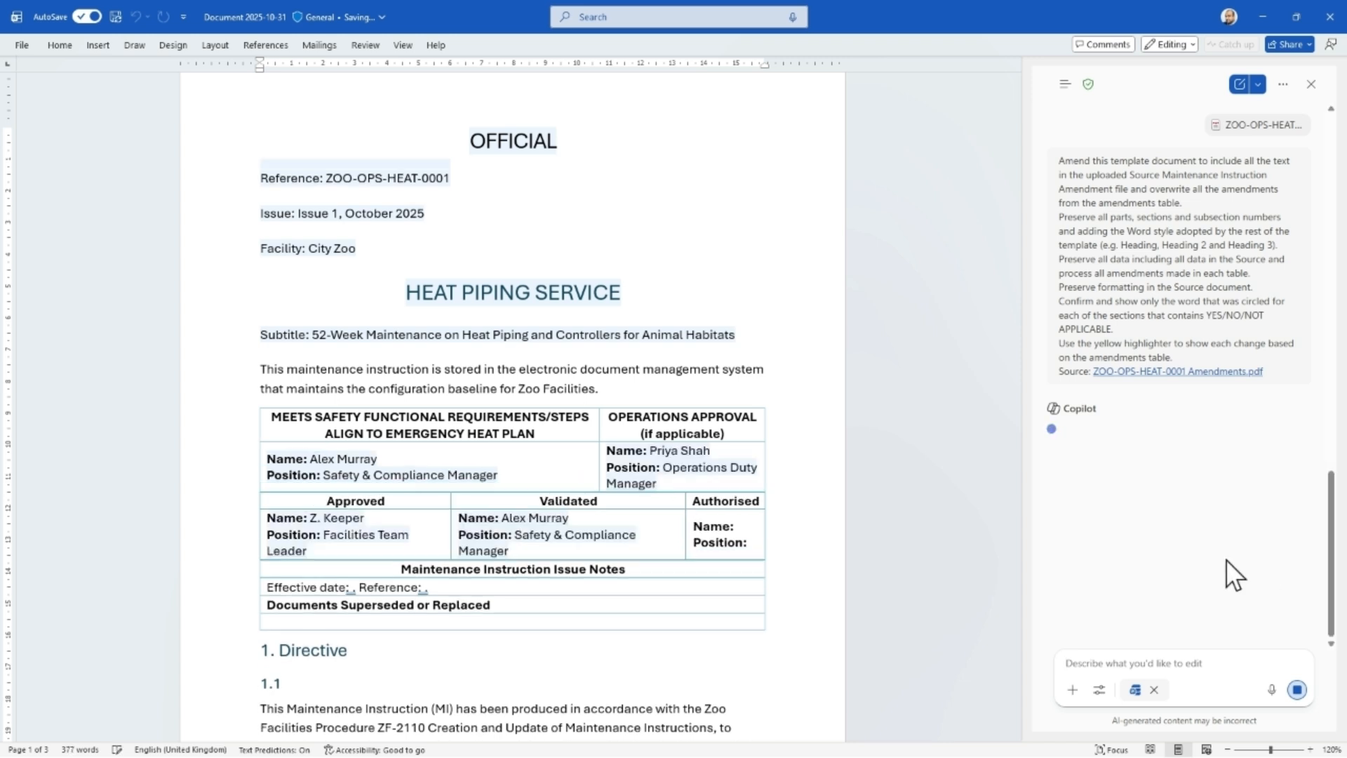
# Follow Copilot's edits through the document, from the title and approval tables to the Preparation section.
pyautogui.scroll(-2, 925, 583)
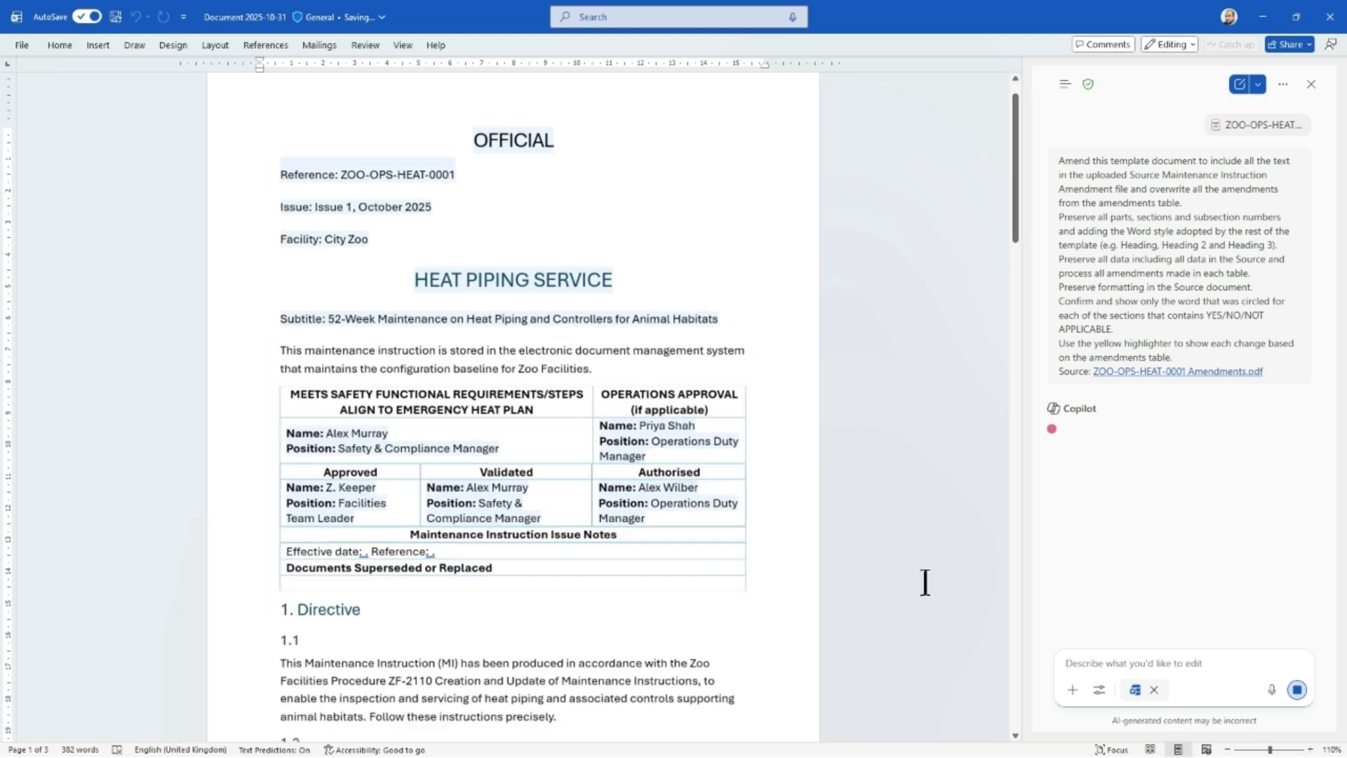
pyautogui.scroll(-4, 904, 561)
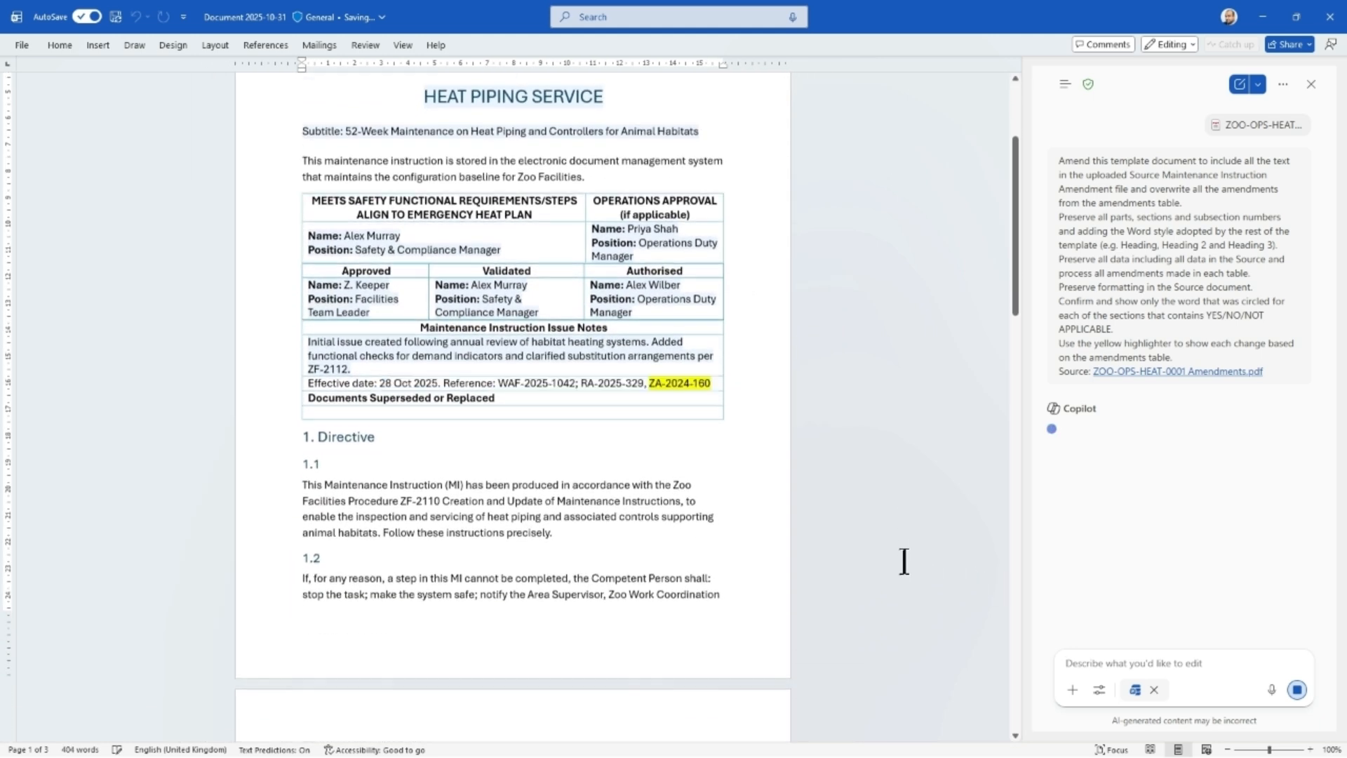
pyautogui.scroll(-6, 904, 561)
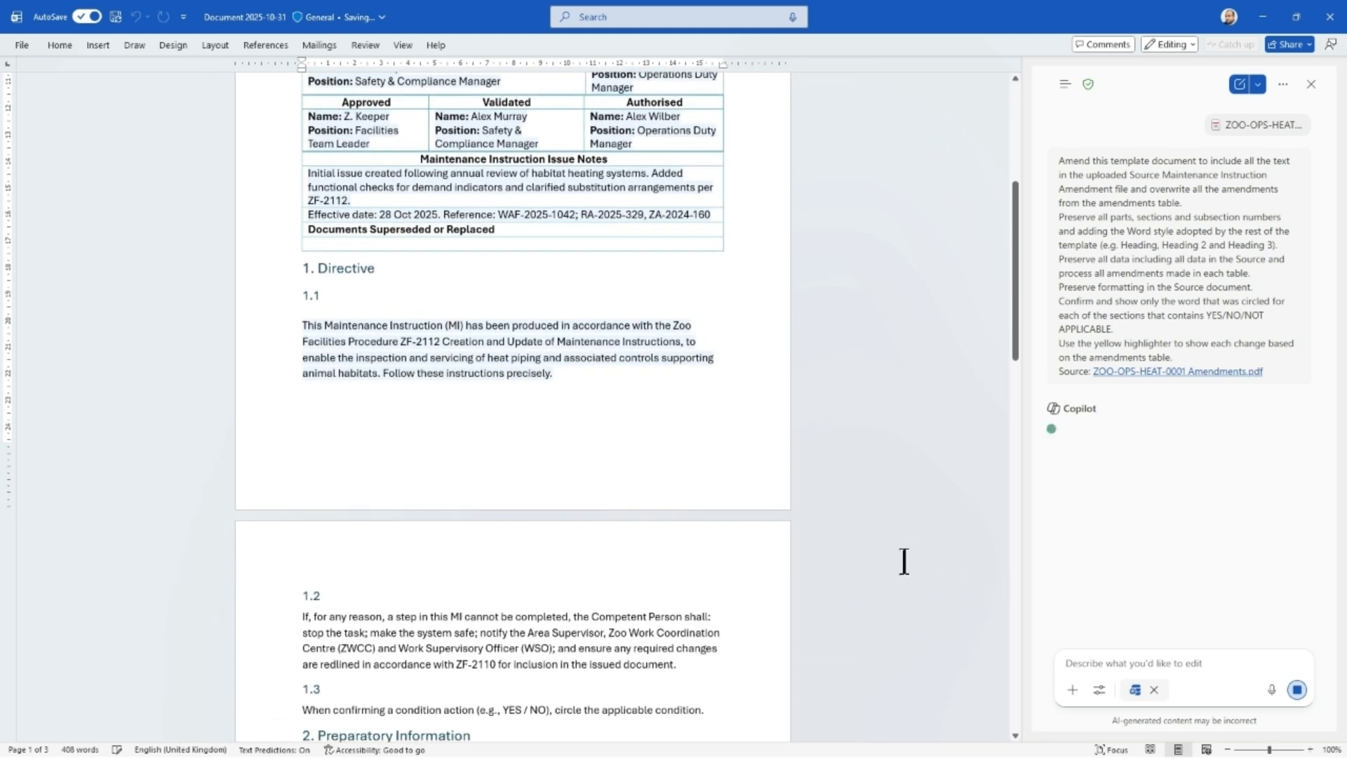
pyautogui.scroll(-5, 904, 562)
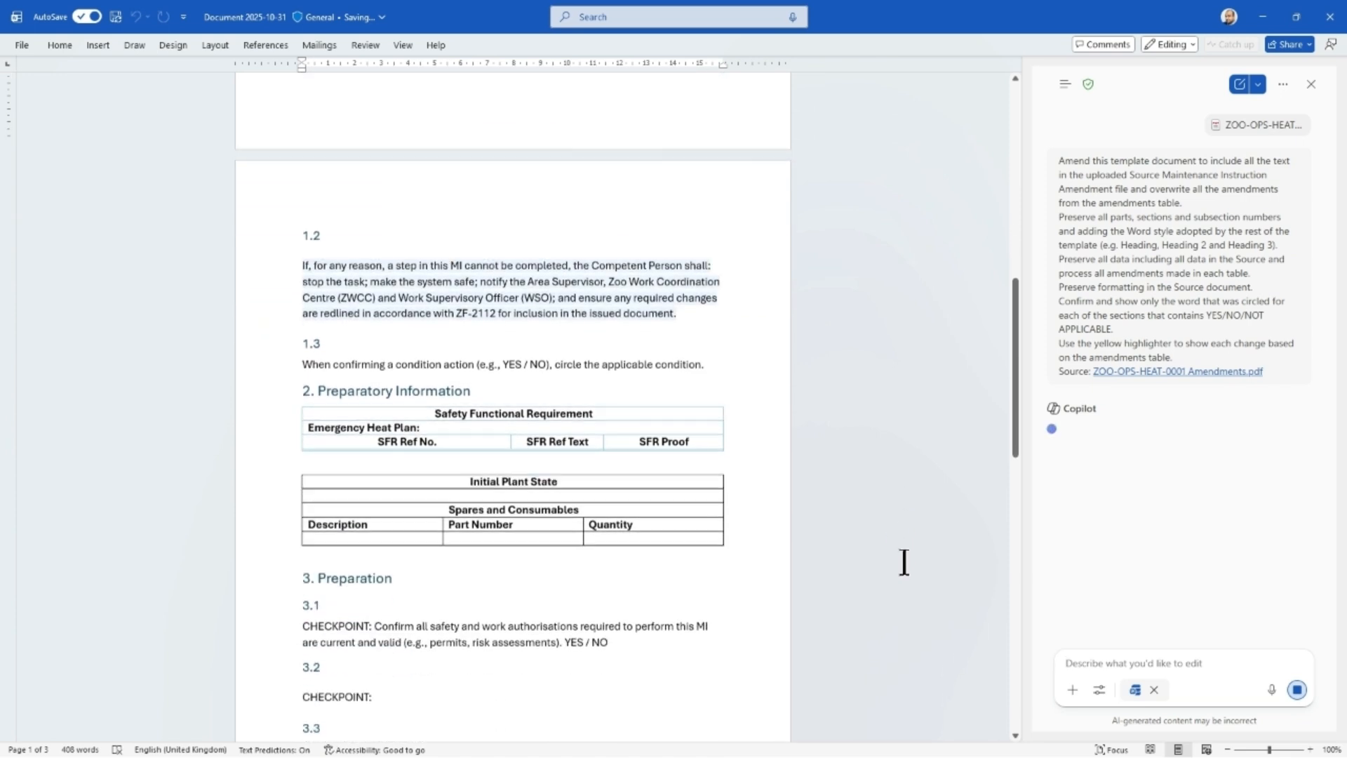
pyautogui.scroll(-2, 904, 562)
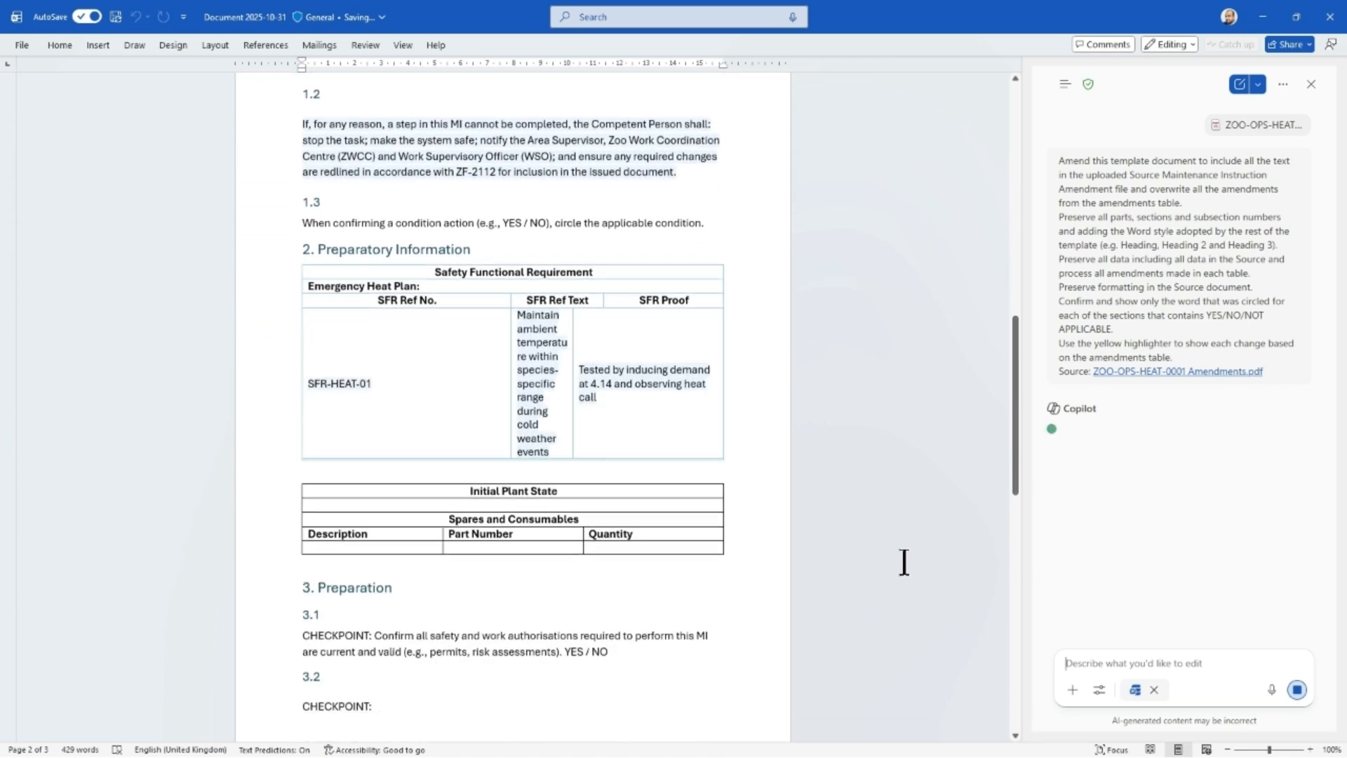
pyautogui.scroll(-3, 905, 560)
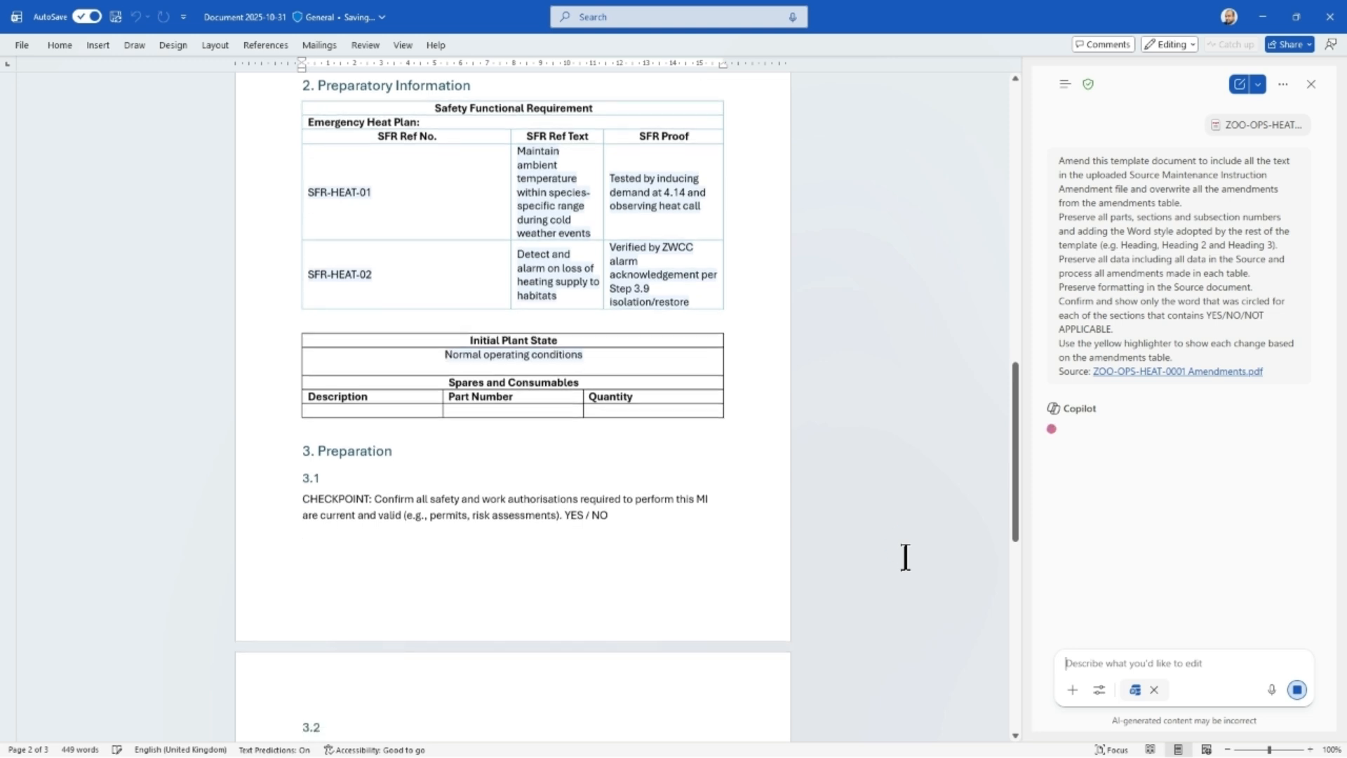
pyautogui.scroll(-3, 906, 558)
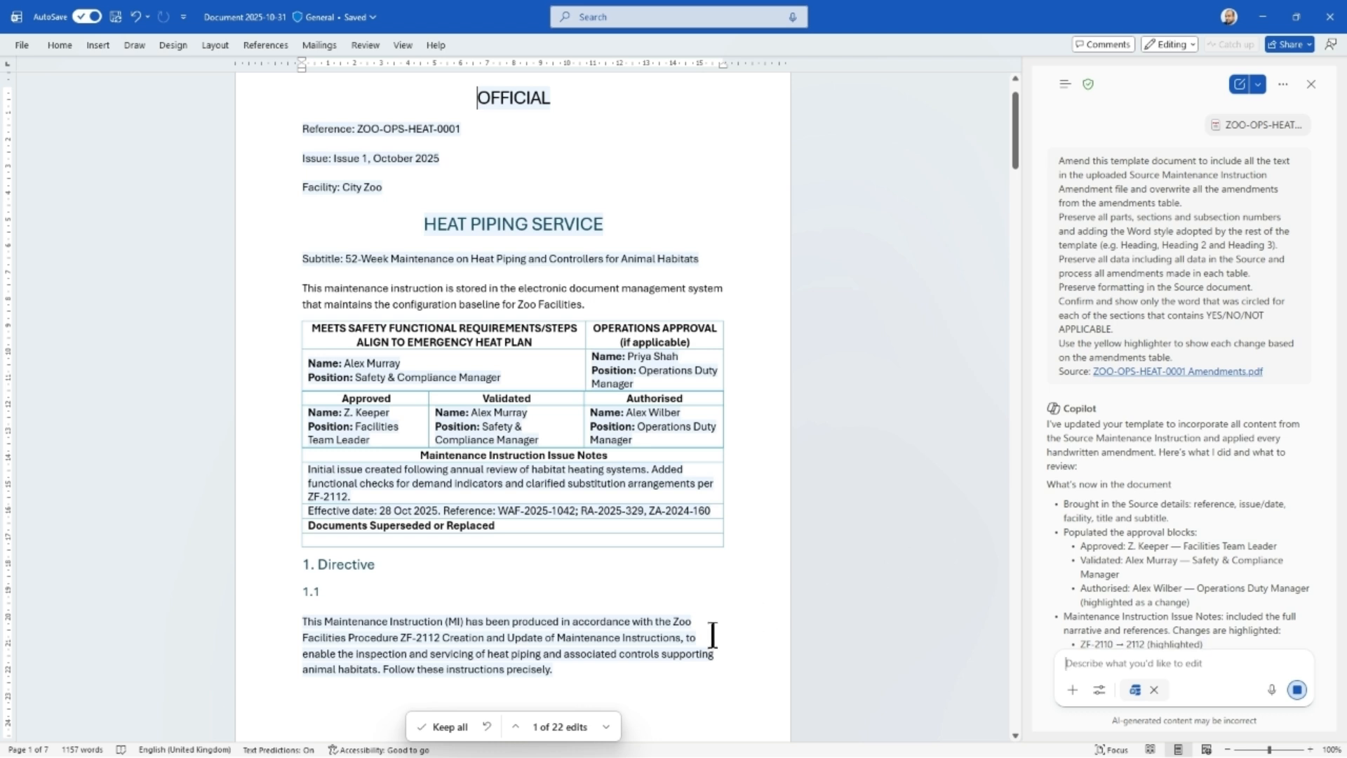
# Keep all of Copilot's edits and check the yellow-highlighted amendments from the approval tables through section 3.8.
pyautogui.click(446, 727)
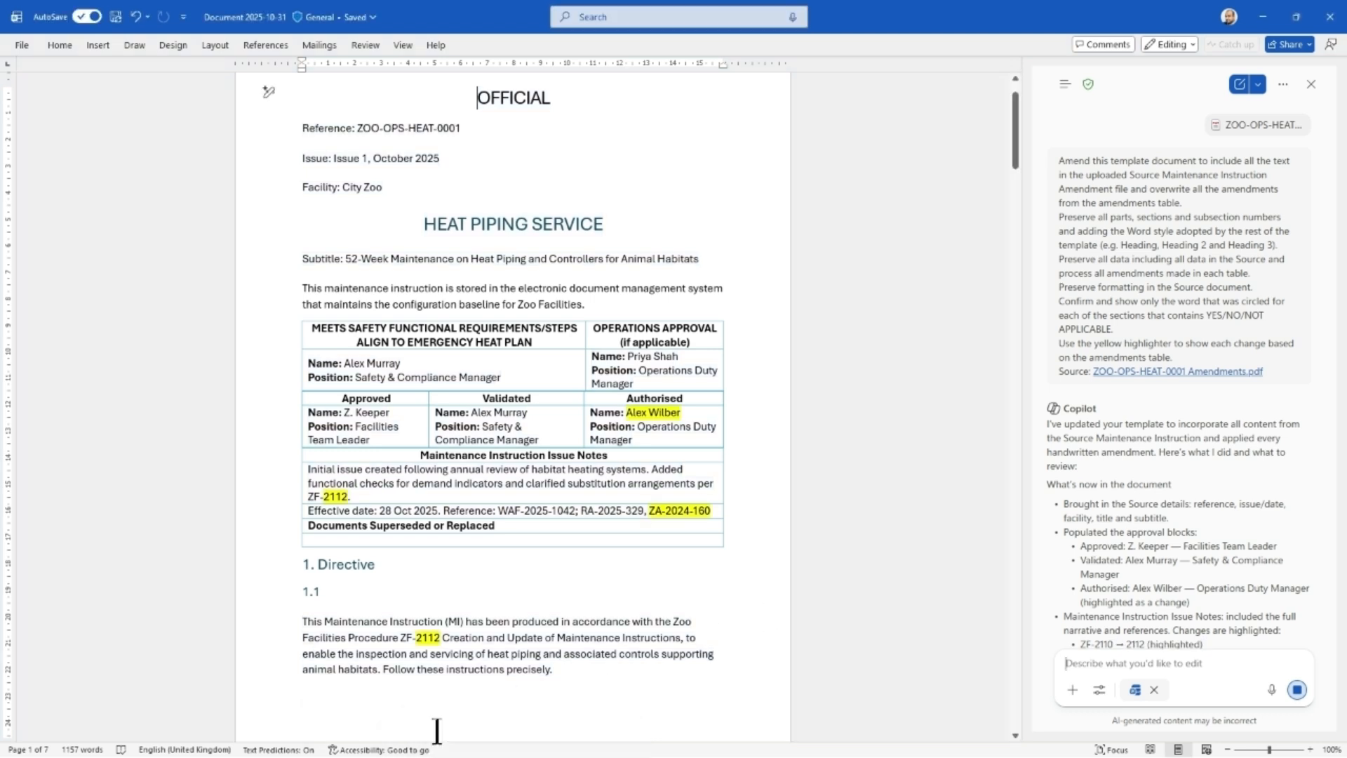
pyautogui.scroll(-5, 840, 456)
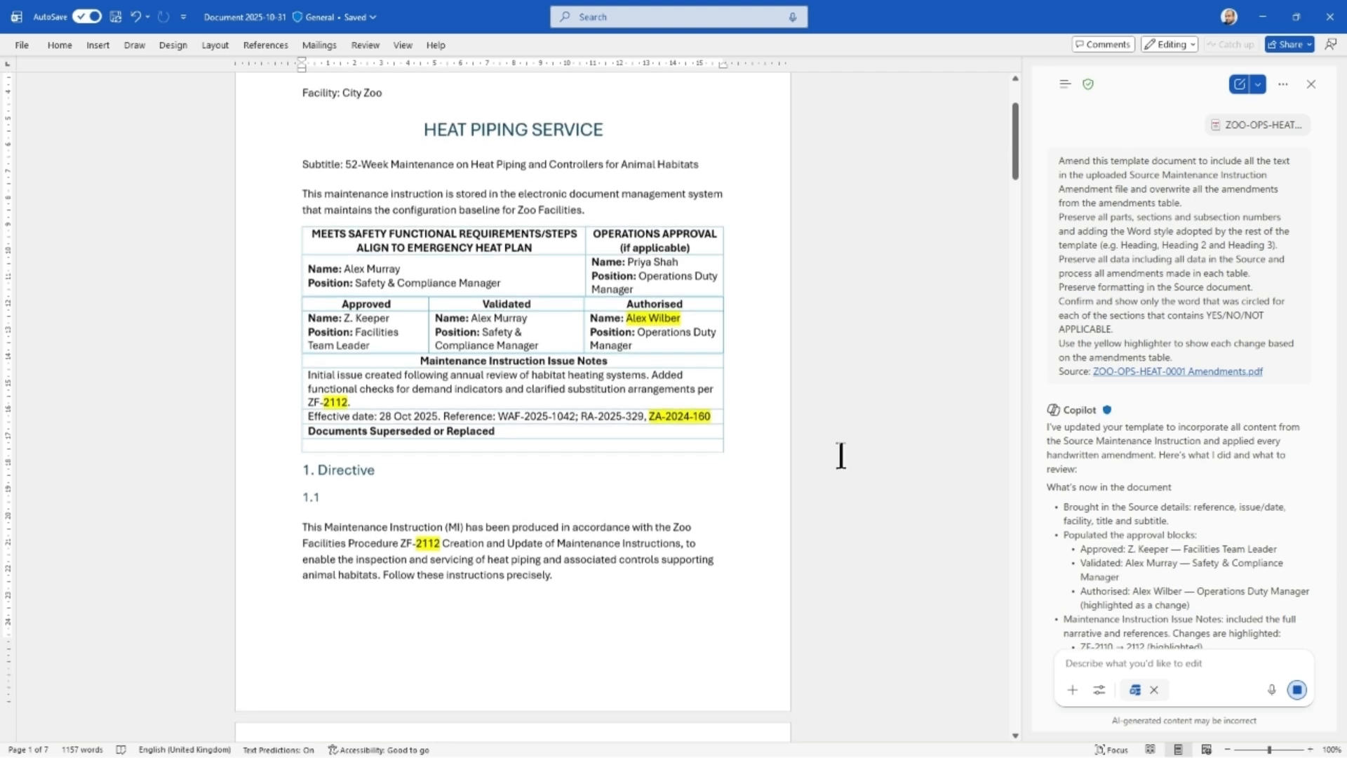
pyautogui.scroll(-8, 840, 456)
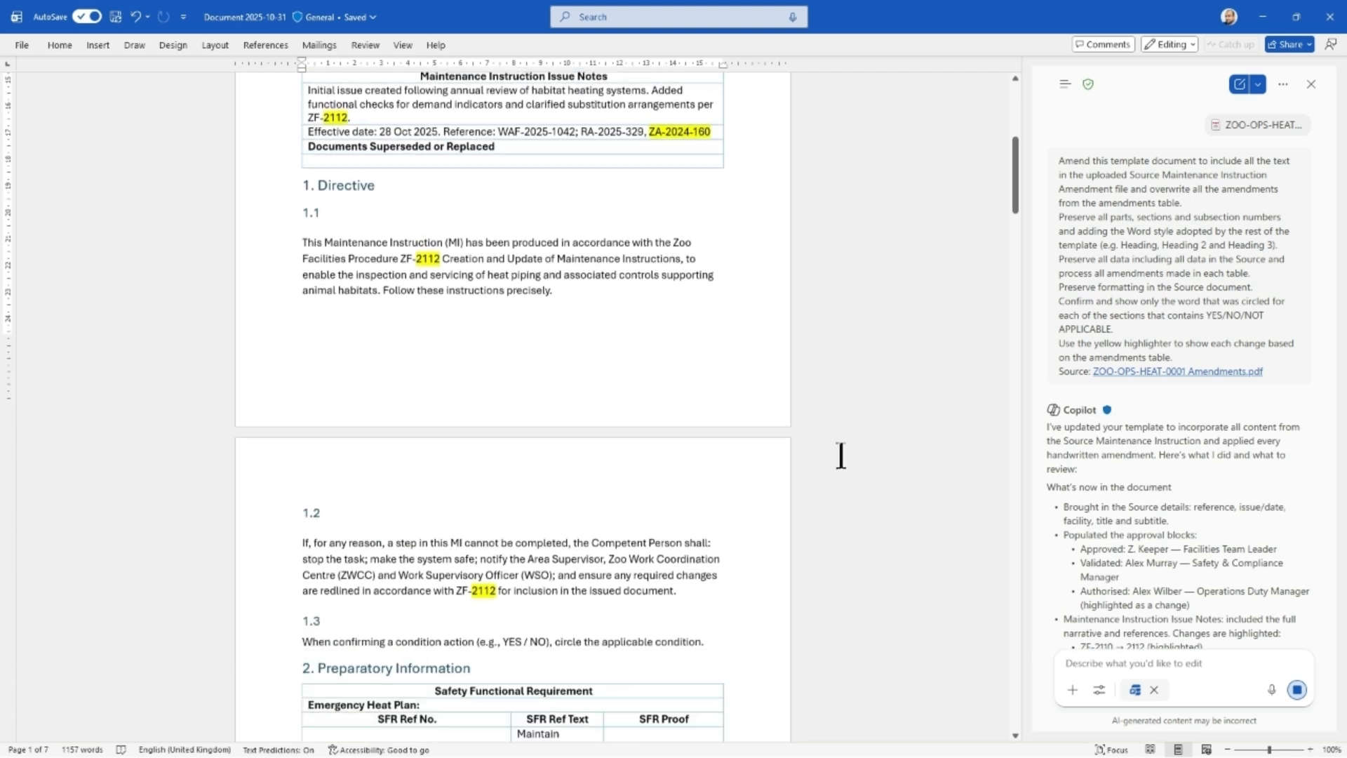
pyautogui.scroll(-7, 841, 455)
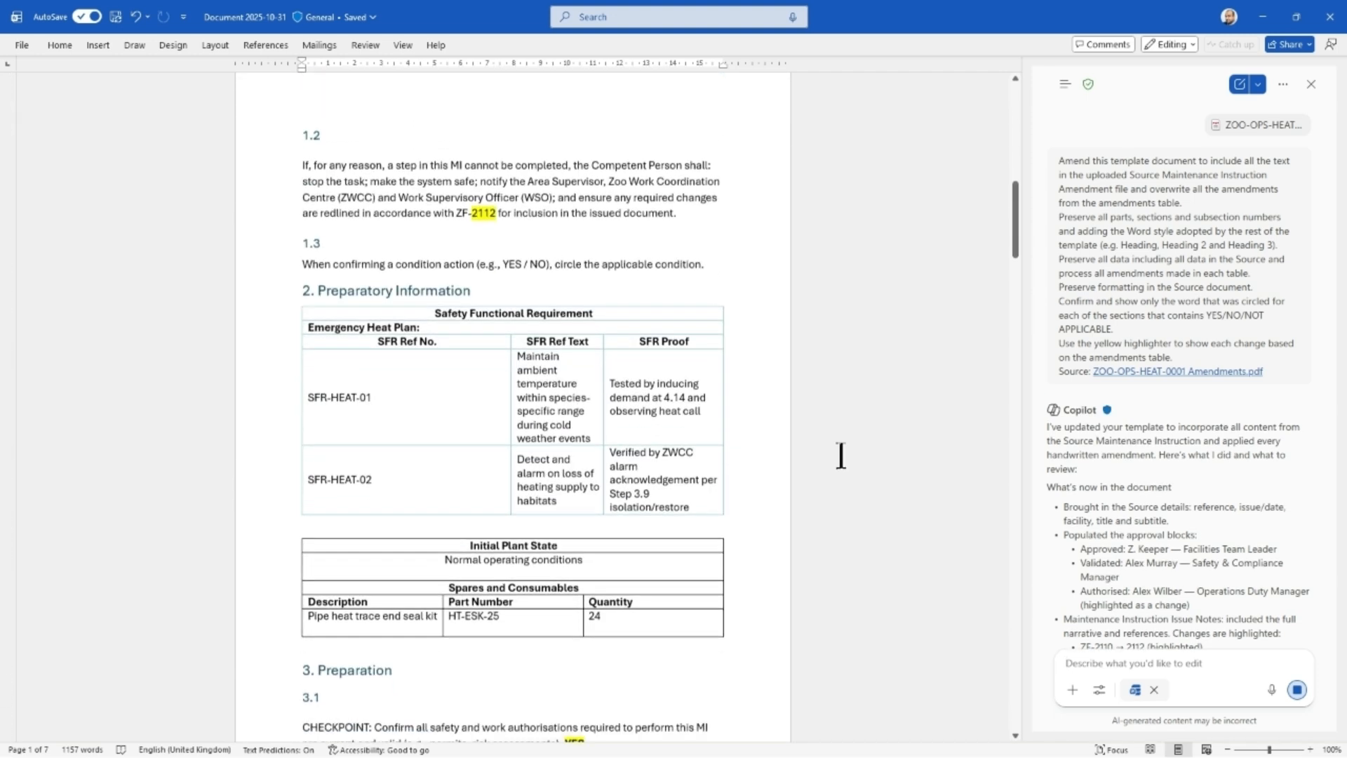
pyautogui.scroll(-7, 841, 455)
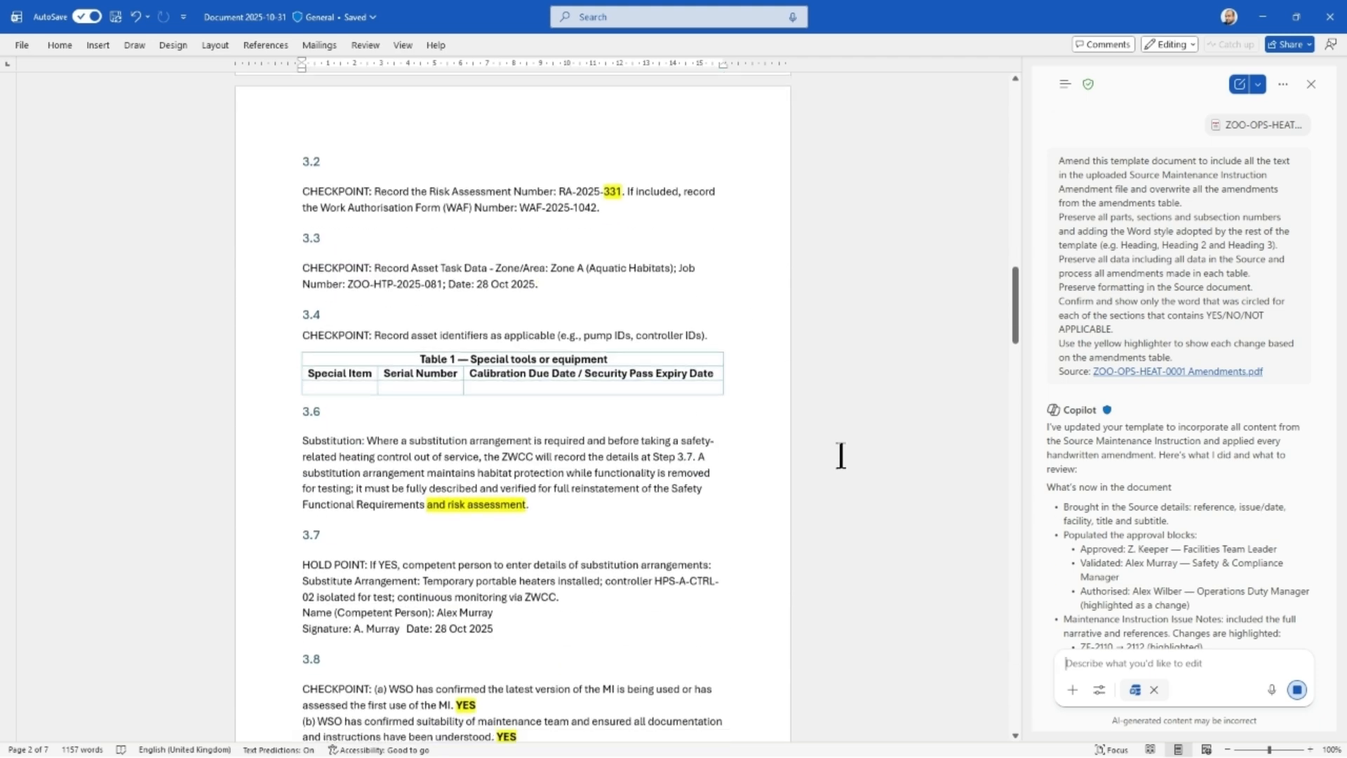
# Review the yellow-highlighted amendments and checkpoint answers from section 3.9 through the Zone A heat piping section to section 5.6.
pyautogui.scroll(-7, 841, 456)
pyautogui.scroll(-7, 841, 456)
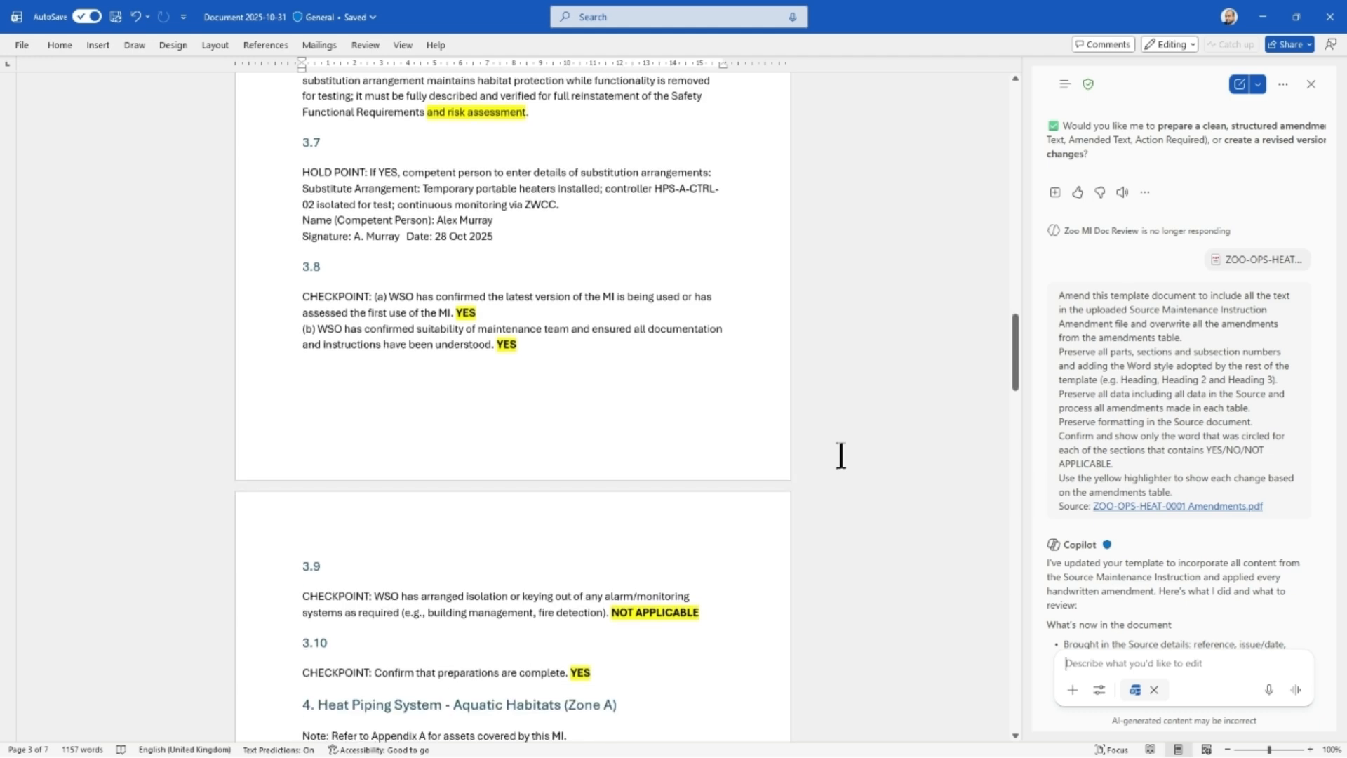
pyautogui.scroll(-5, 840, 456)
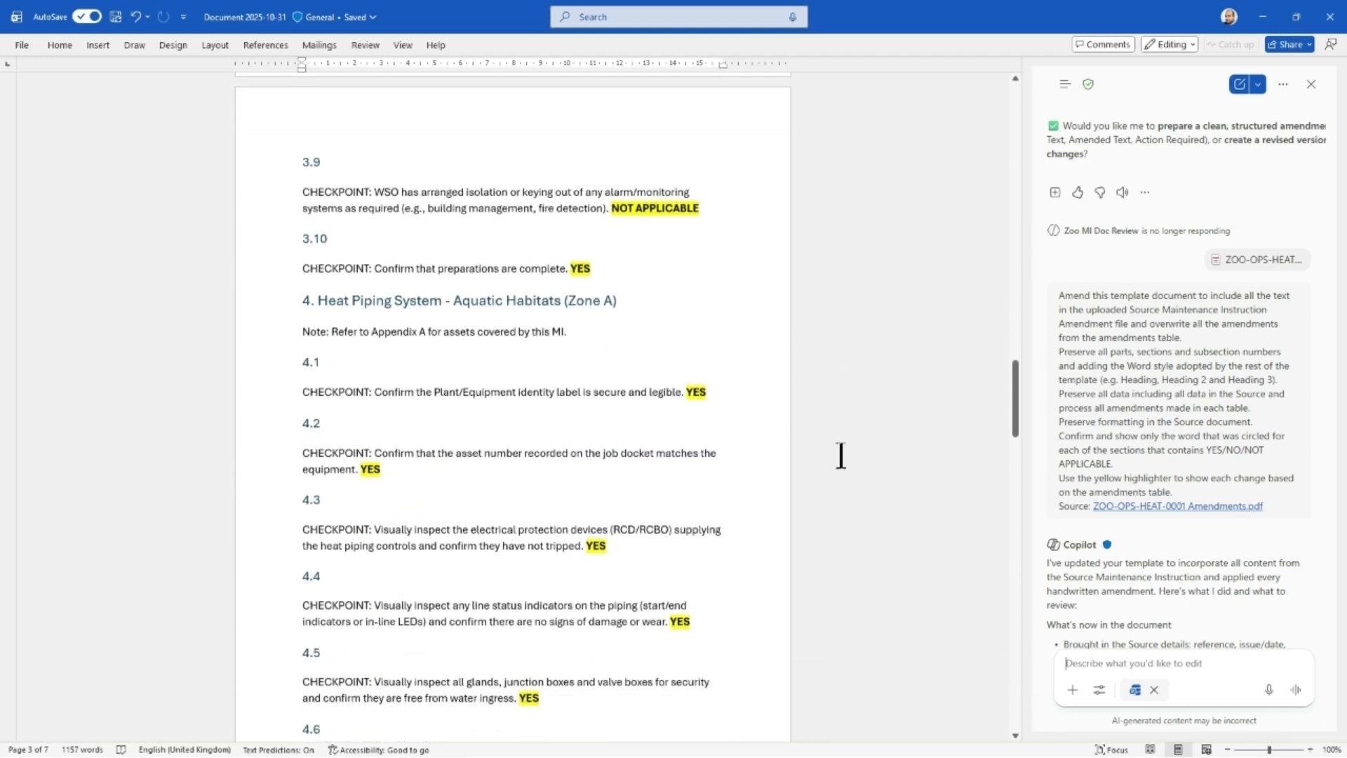
pyautogui.scroll(-7, 841, 456)
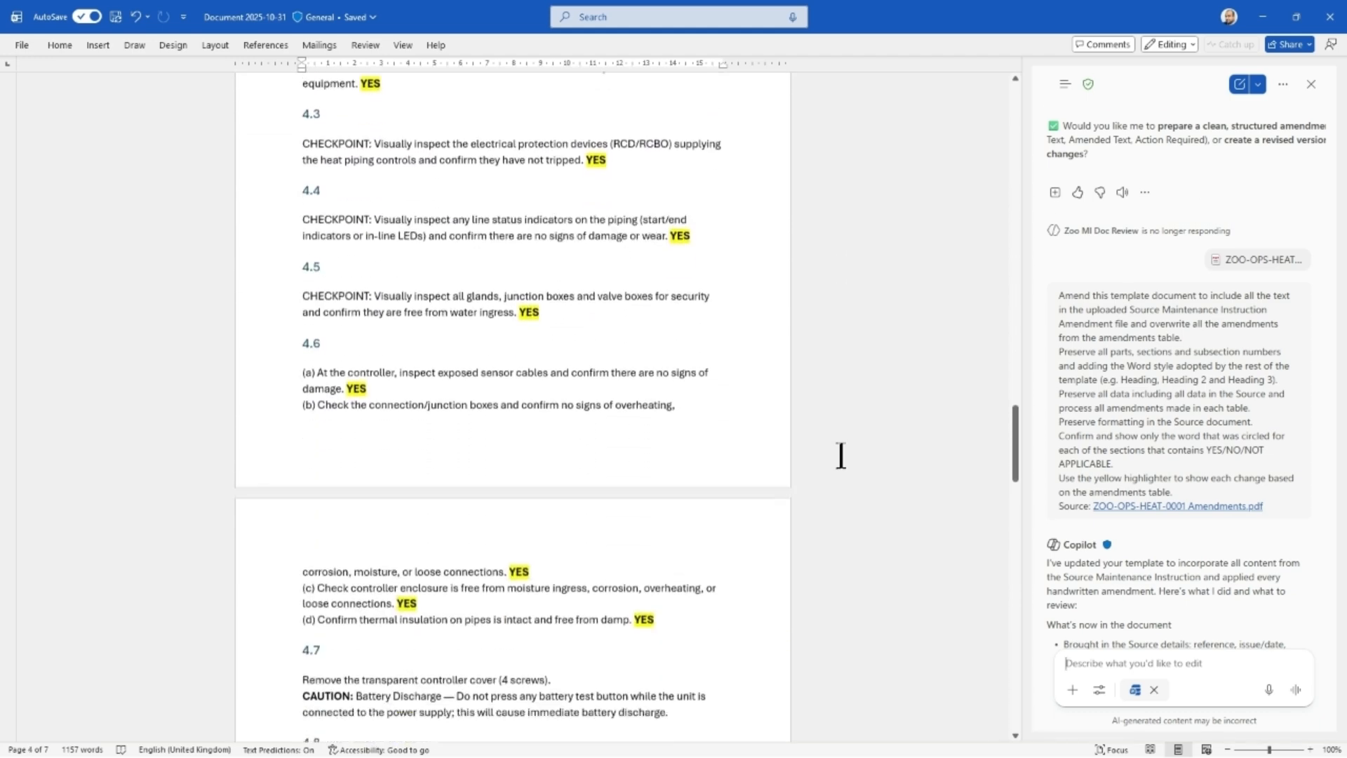
pyautogui.scroll(-6, 841, 455)
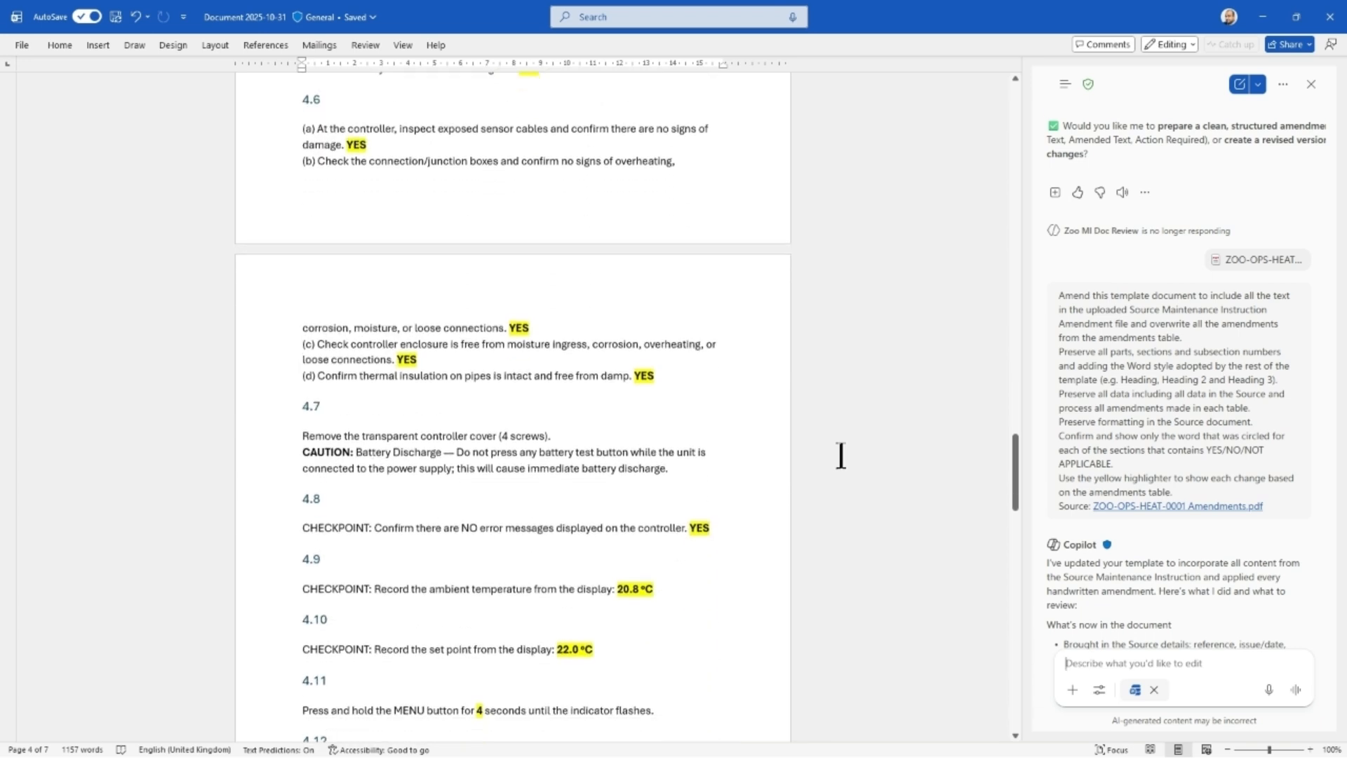
pyautogui.scroll(-4, 841, 455)
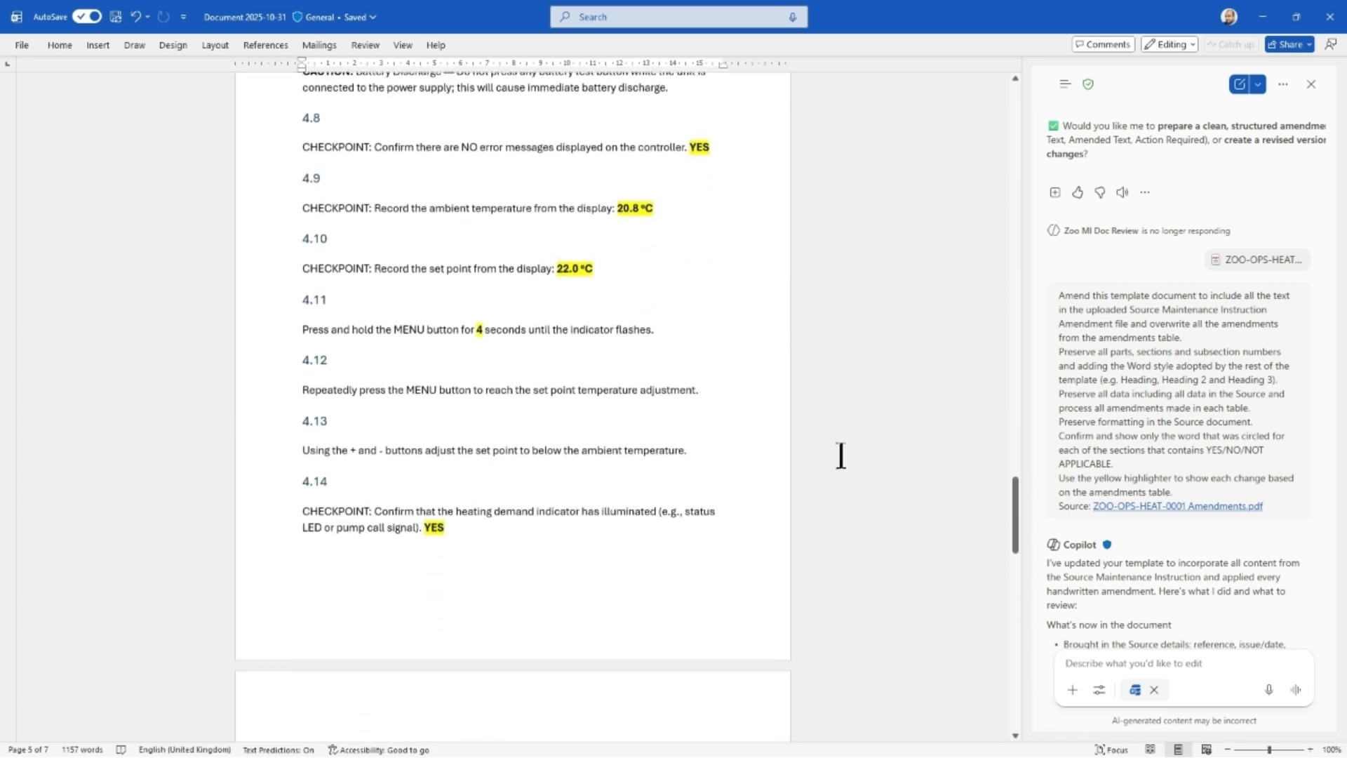
pyautogui.scroll(-7, 841, 455)
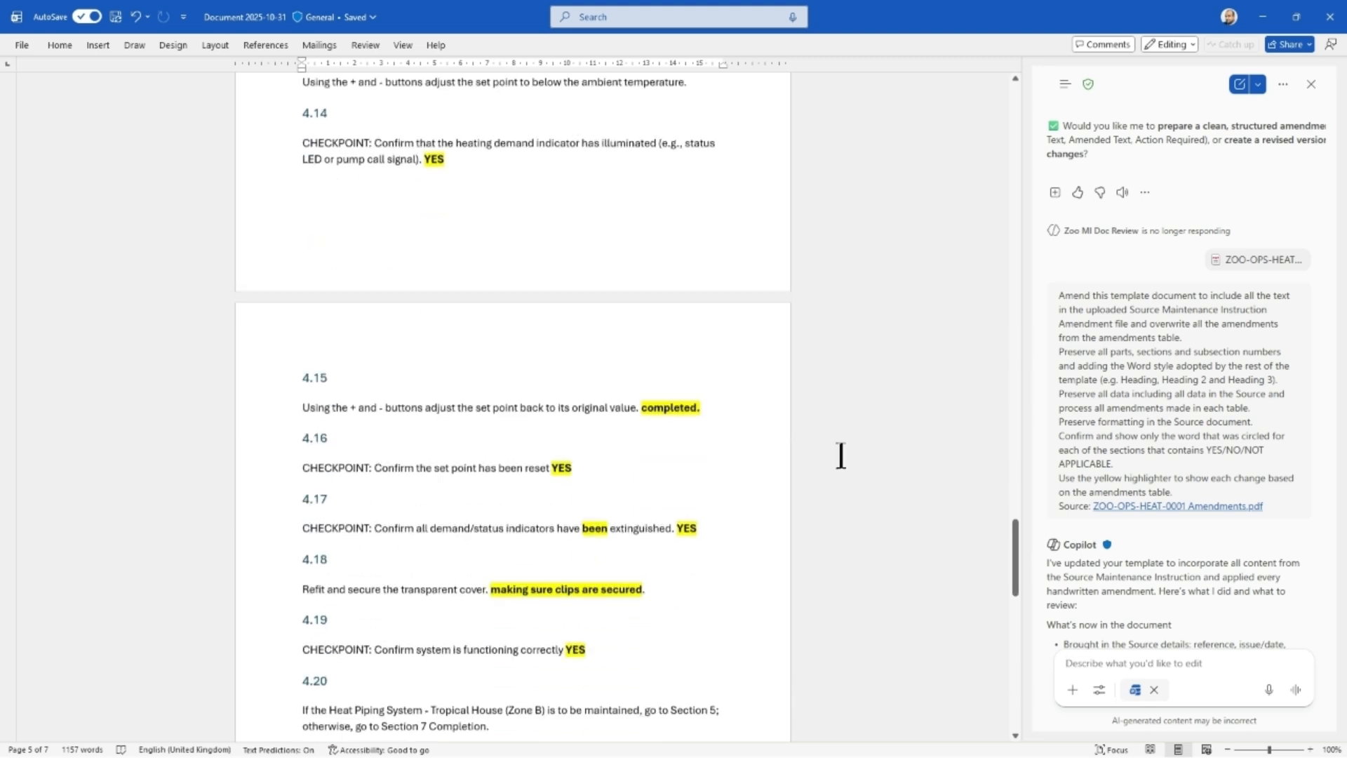
pyautogui.scroll(-8, 840, 455)
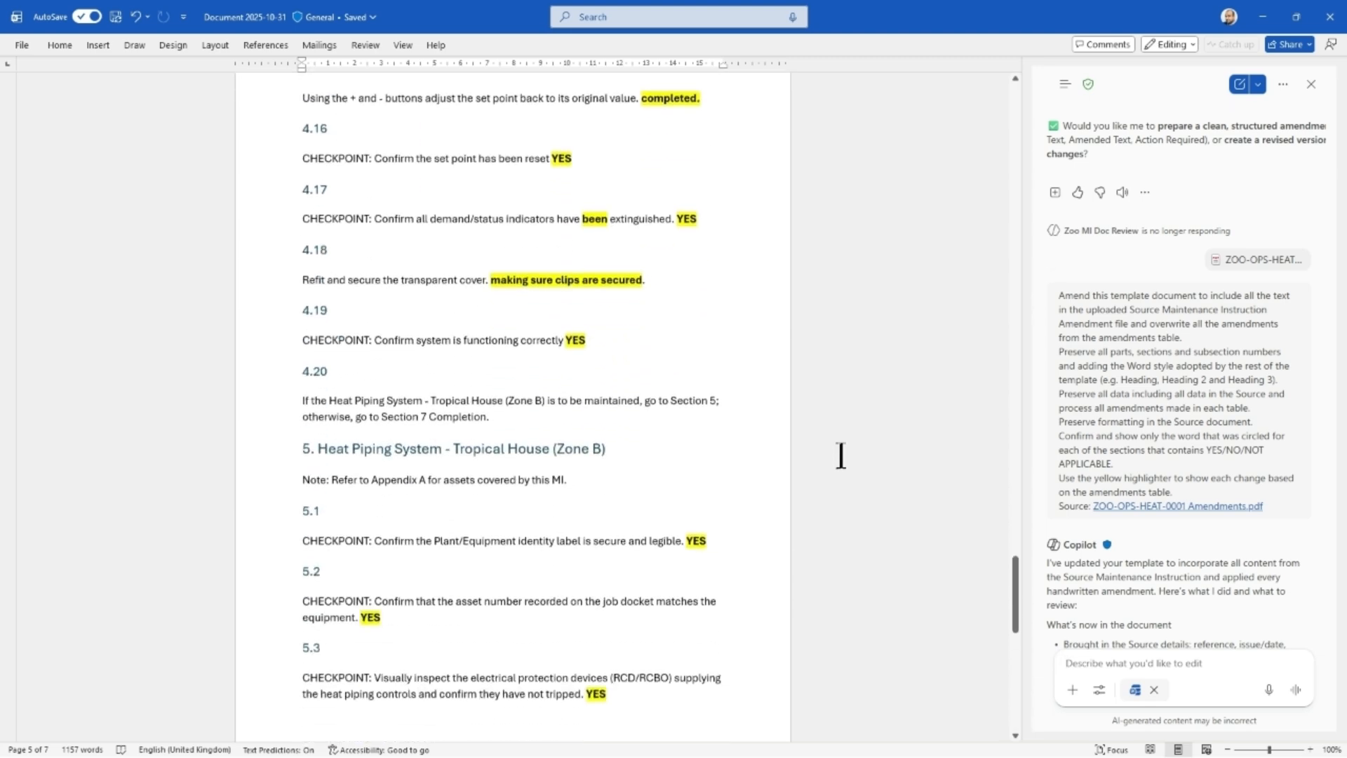
pyautogui.scroll(-6, 840, 455)
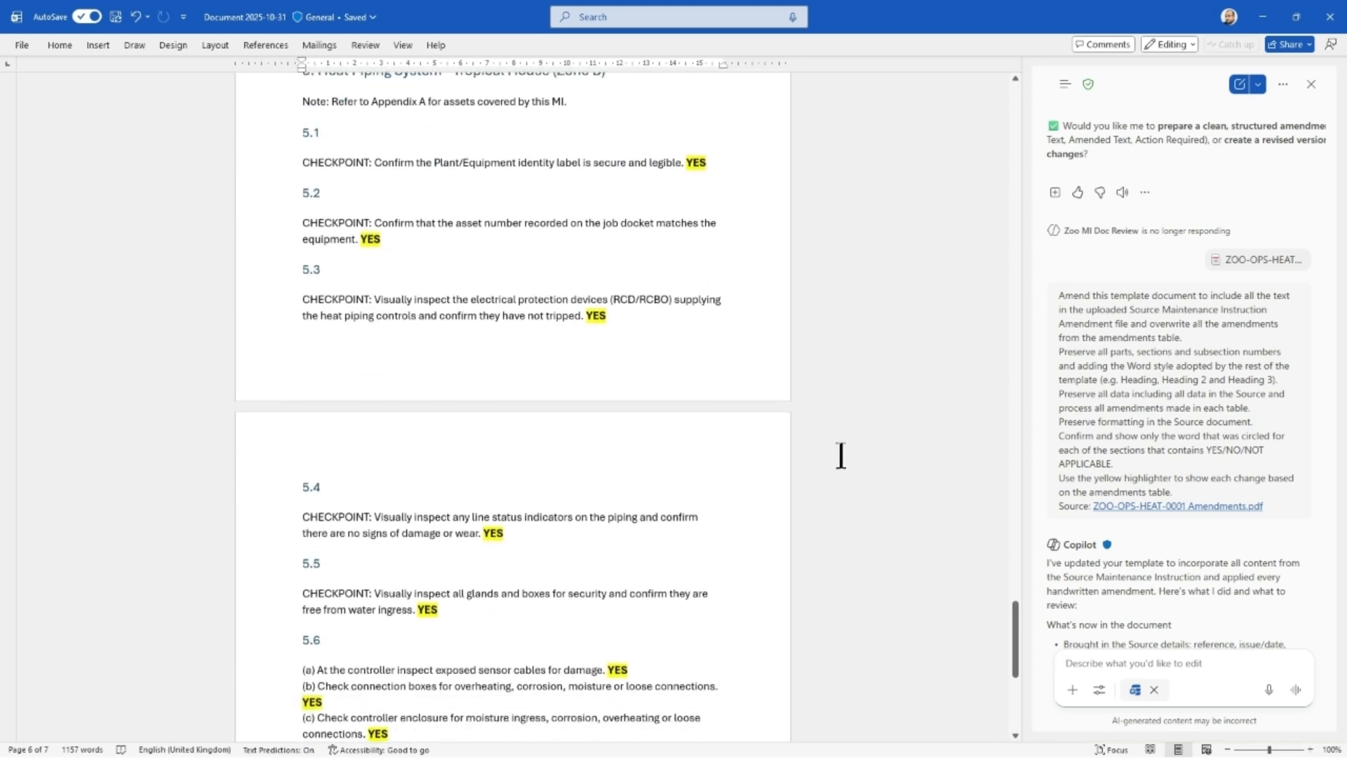